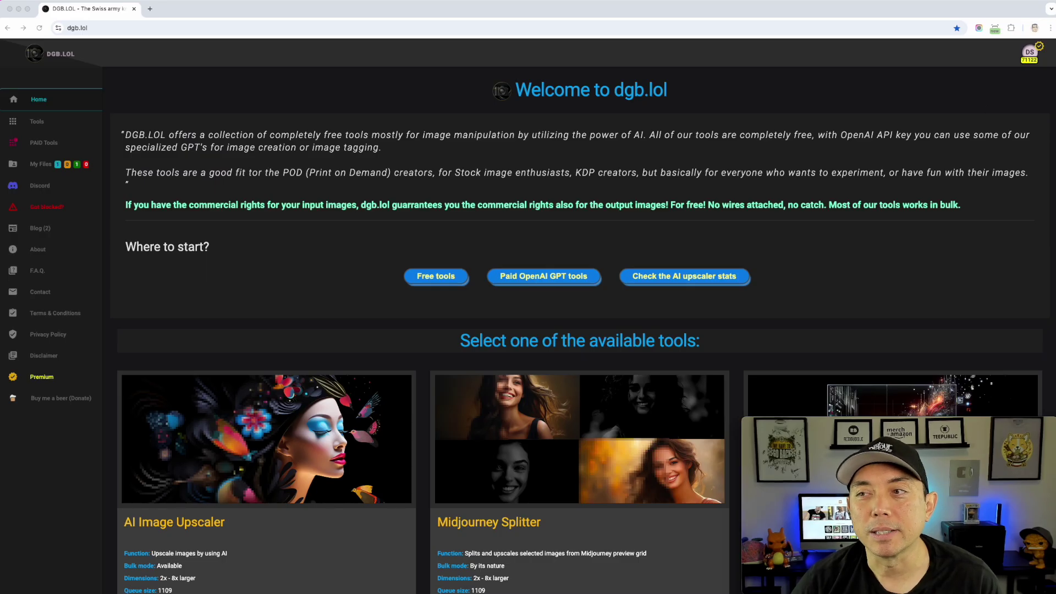
Step: View the vintage T-shirt design 0011_4 from the job folder in Finder, enlarging the folder window first, and close the image
{"action": "left_click_drag", "start_coordinate": [1054, 49], "coordinate": [473, 71]}
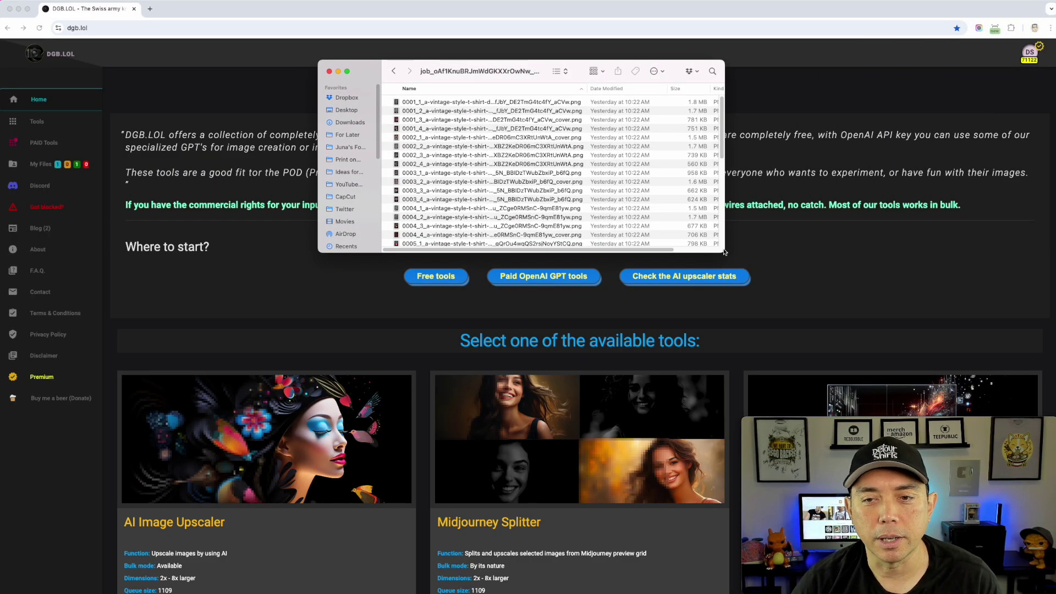
{"action": "left_click_drag", "start_coordinate": [722, 249], "coordinate": [717, 547]}
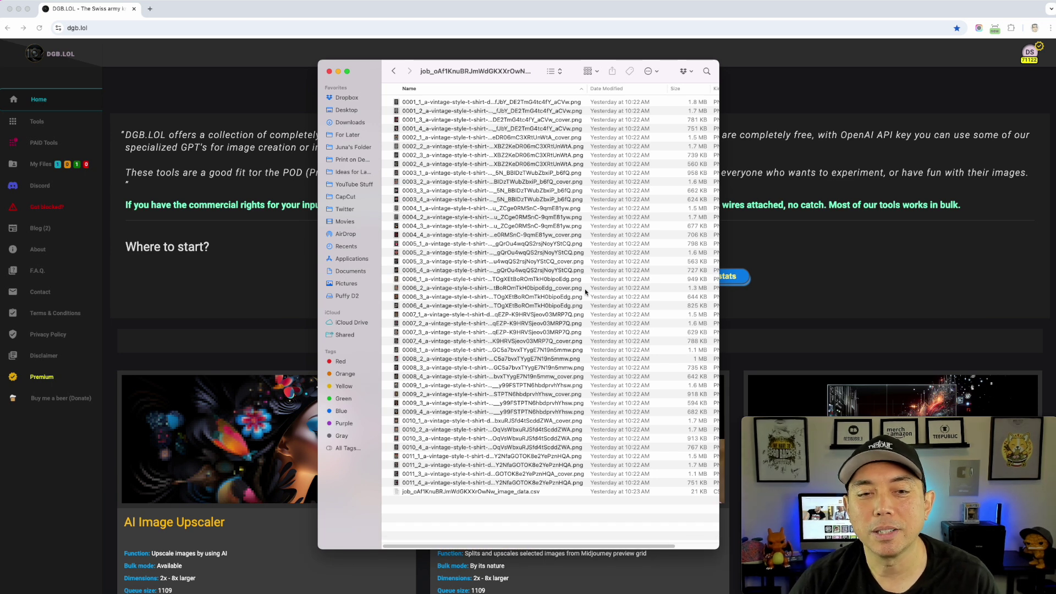
{"action": "double_click", "coordinate": [409, 484]}
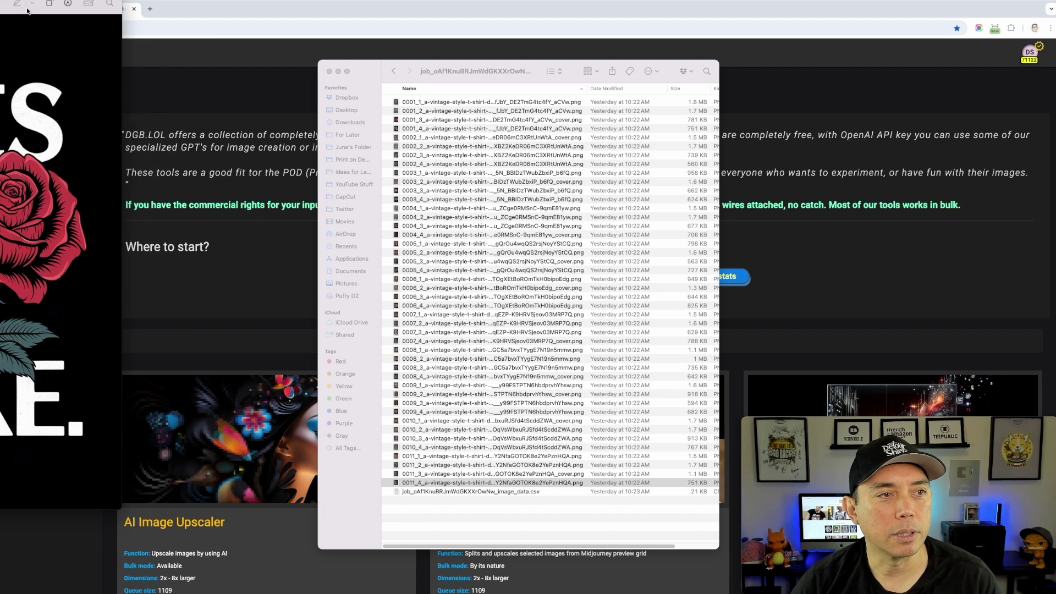
{"action": "left_click_drag", "start_coordinate": [28, 11], "coordinate": [494, 50]}
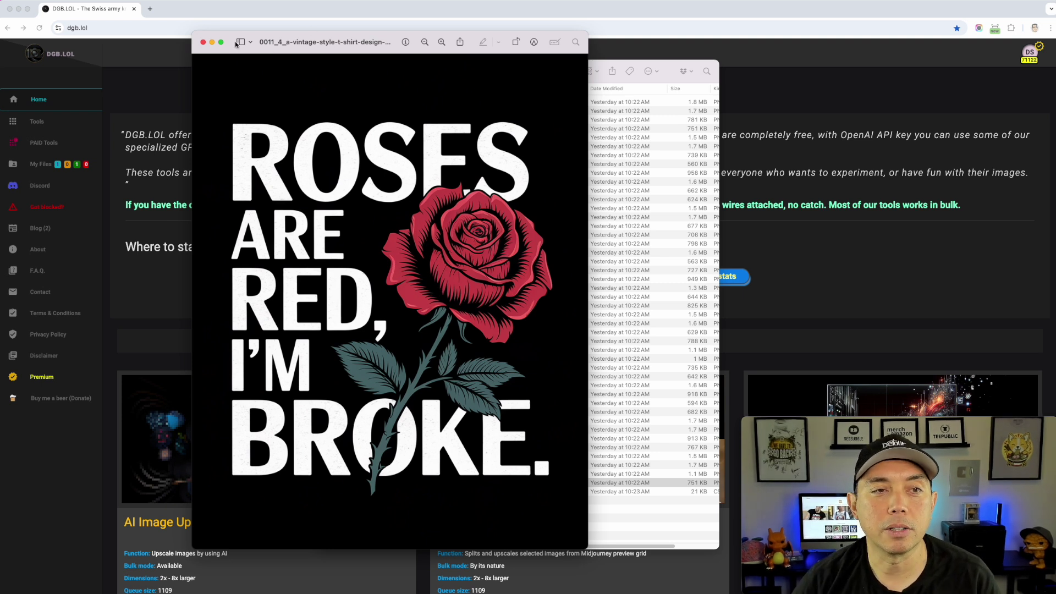
{"action": "left_click", "coordinate": [204, 43]}
Step: Move the design folder window aside and open the AI Image Upscaler tool on dgb.lol
{"action": "left_click_drag", "start_coordinate": [473, 70], "coordinate": [723, 40]}
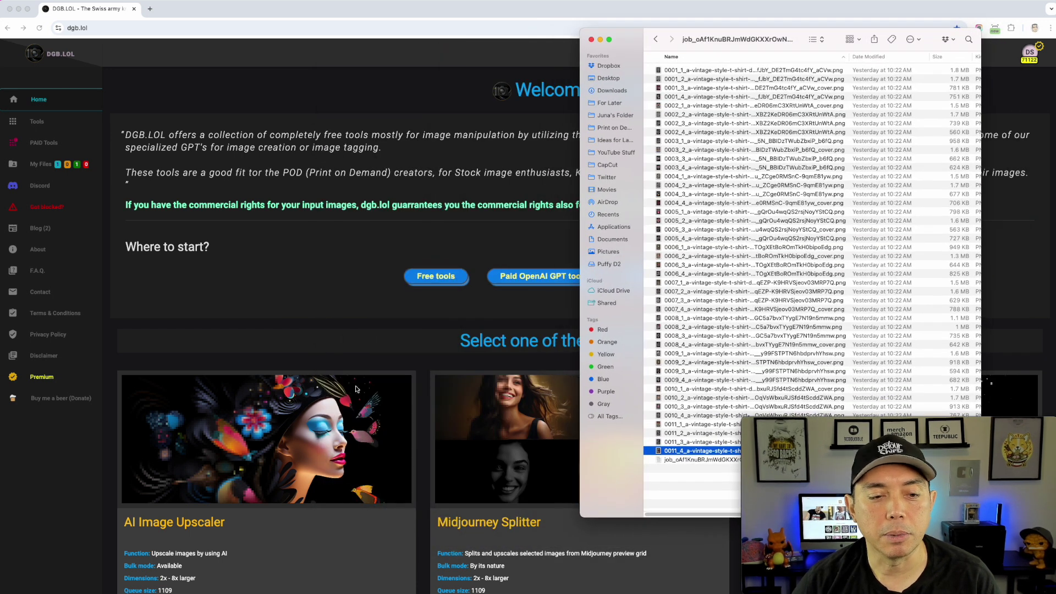
{"action": "left_click", "coordinate": [155, 531]}
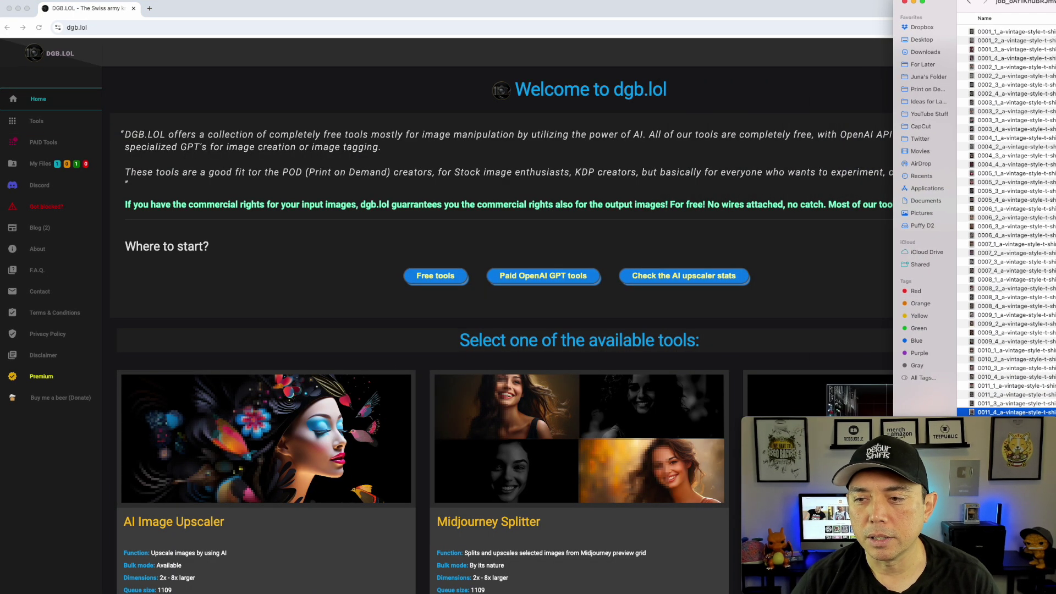
{"action": "left_click", "coordinate": [184, 533]}
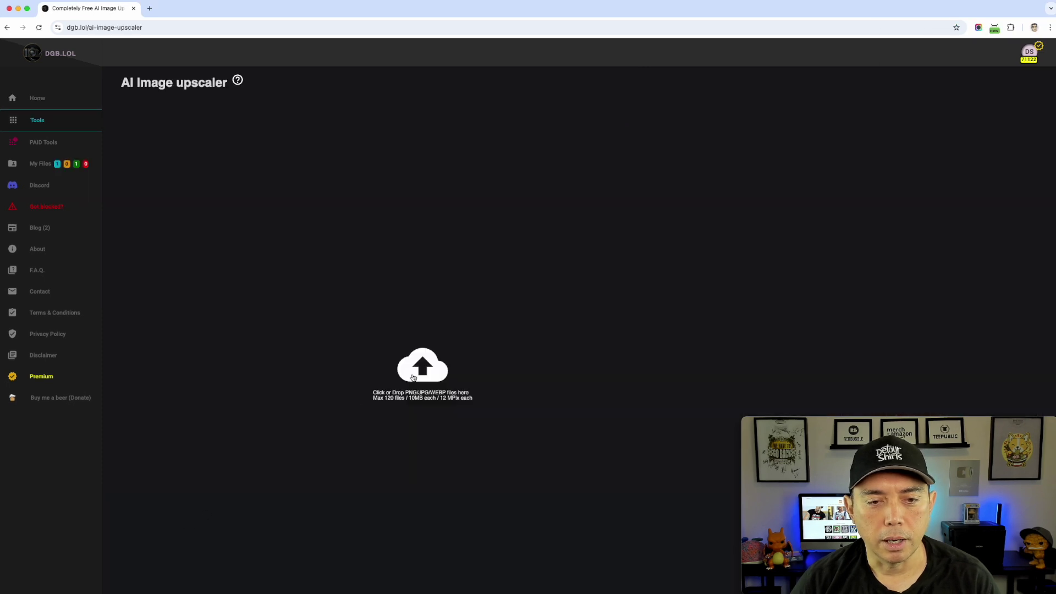
Step: Add the 0011_4 rose design from the Finder folder to the upscaler and show the available upscaler models
{"action": "key", "text": "super+Tab"}
{"action": "left_click", "coordinate": [966, 413]}
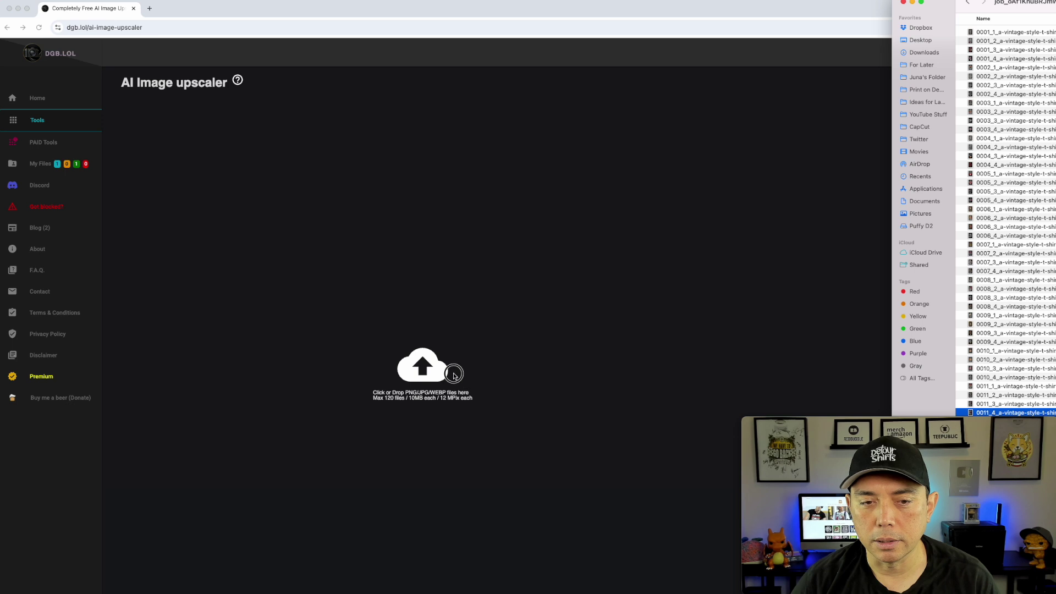
{"action": "left_click_drag", "start_coordinate": [970, 413], "coordinate": [440, 358]}
{"action": "left_click", "coordinate": [430, 253]}
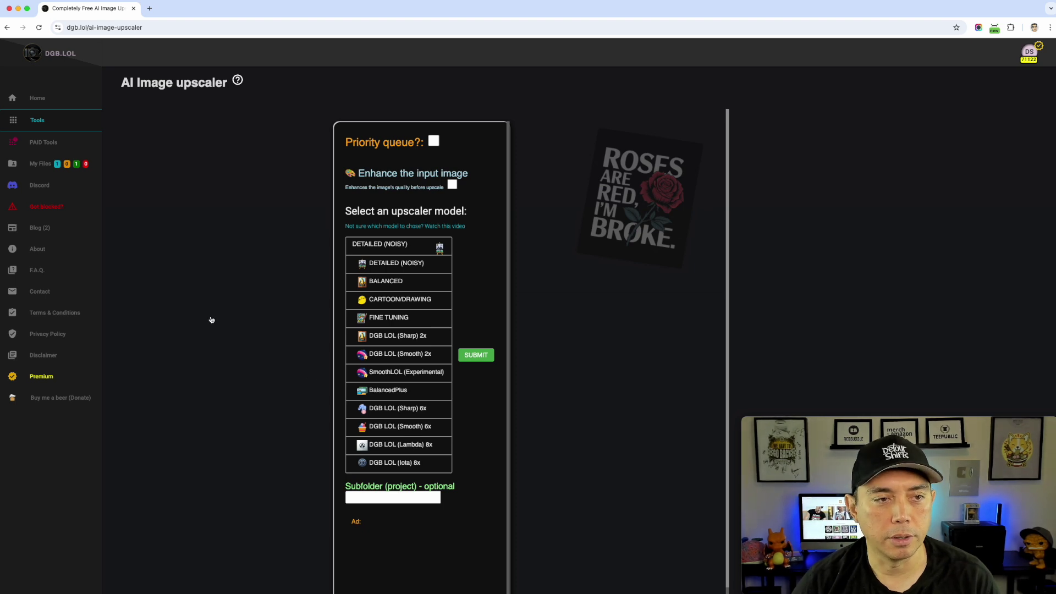
Step: Open the My Files page and switch to Preview, resizing and repositioning the Roses Are Red Big.jpg window to show the design
{"action": "left_click", "coordinate": [65, 171]}
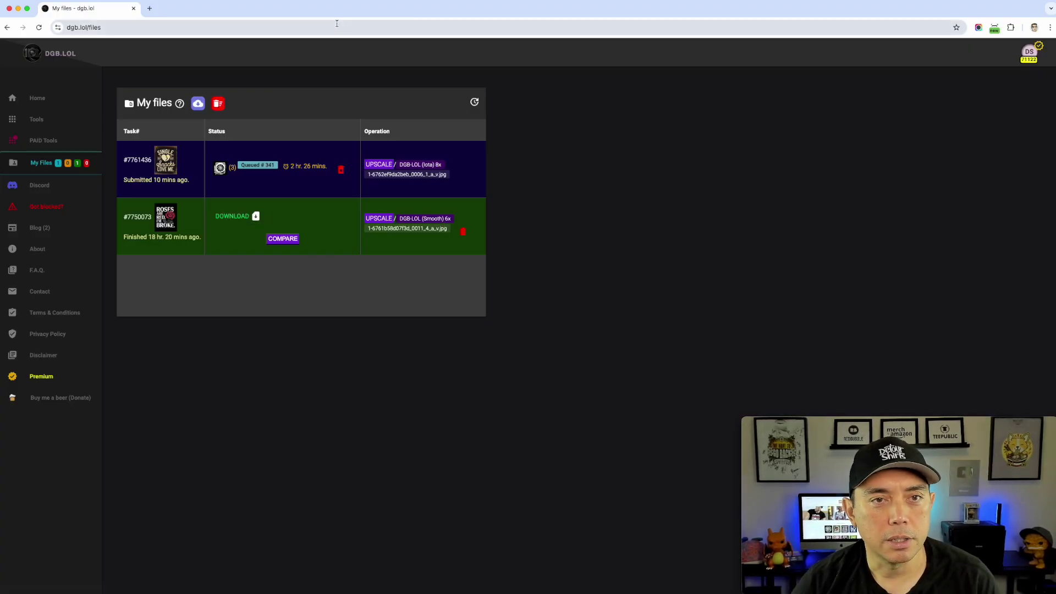
{"action": "key", "text": "super+Tab"}
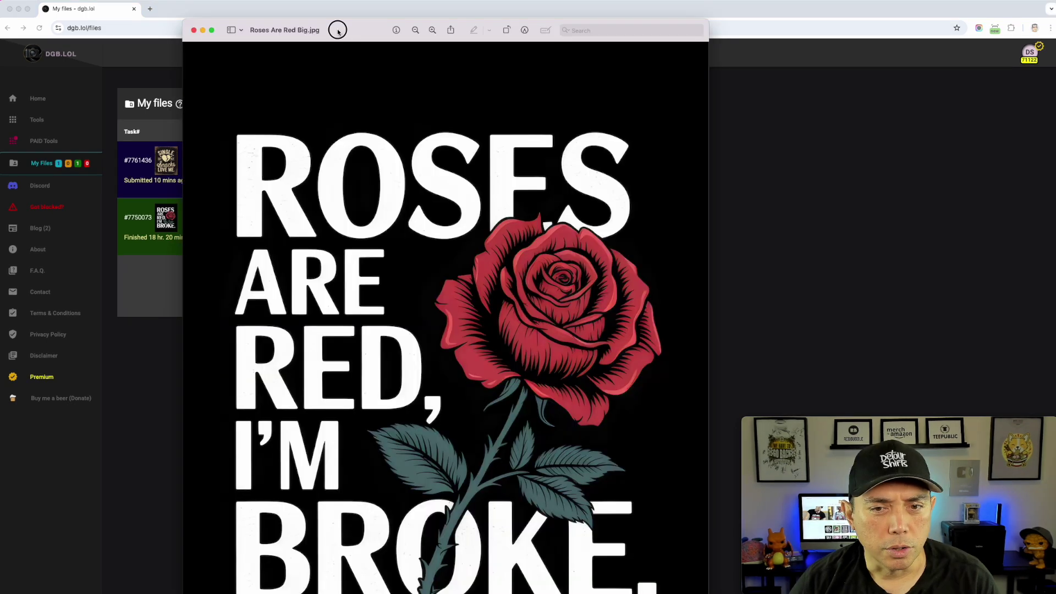
{"action": "left_click_drag", "start_coordinate": [184, 20], "coordinate": [278, 138]}
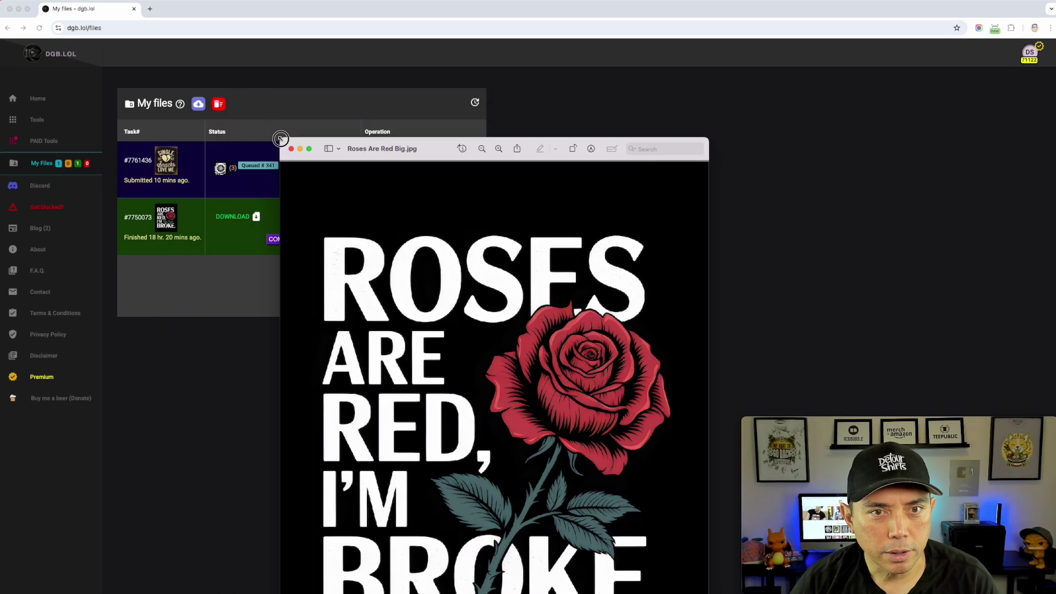
{"action": "left_click_drag", "start_coordinate": [431, 146], "coordinate": [313, 41]}
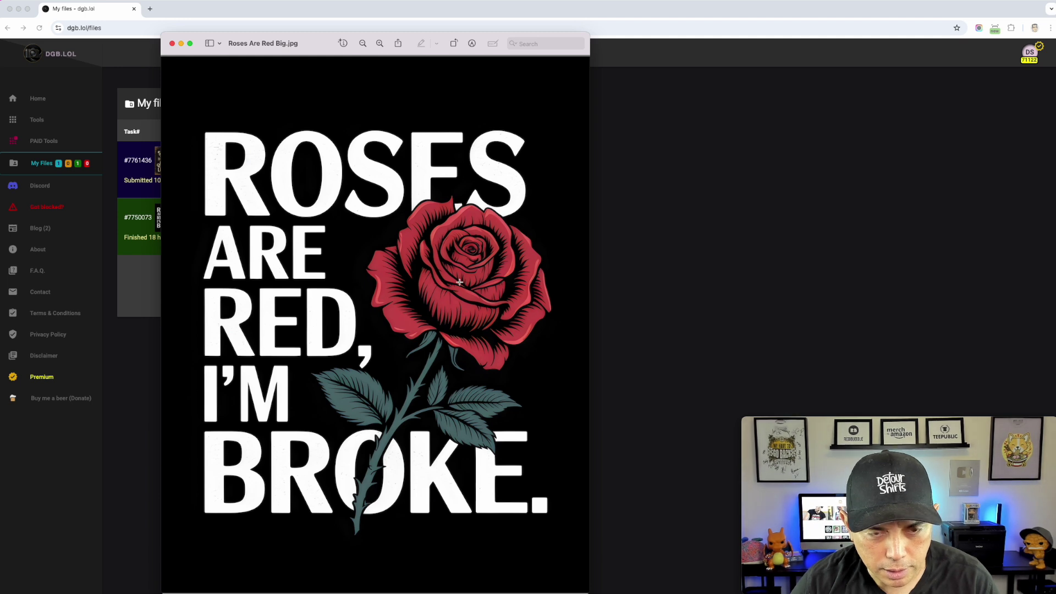
Step: Examine the edge sharpness of the lettering and rose in Roses Are Red Big.jpg at high magnification
{"action": "left_click", "coordinate": [379, 44]}
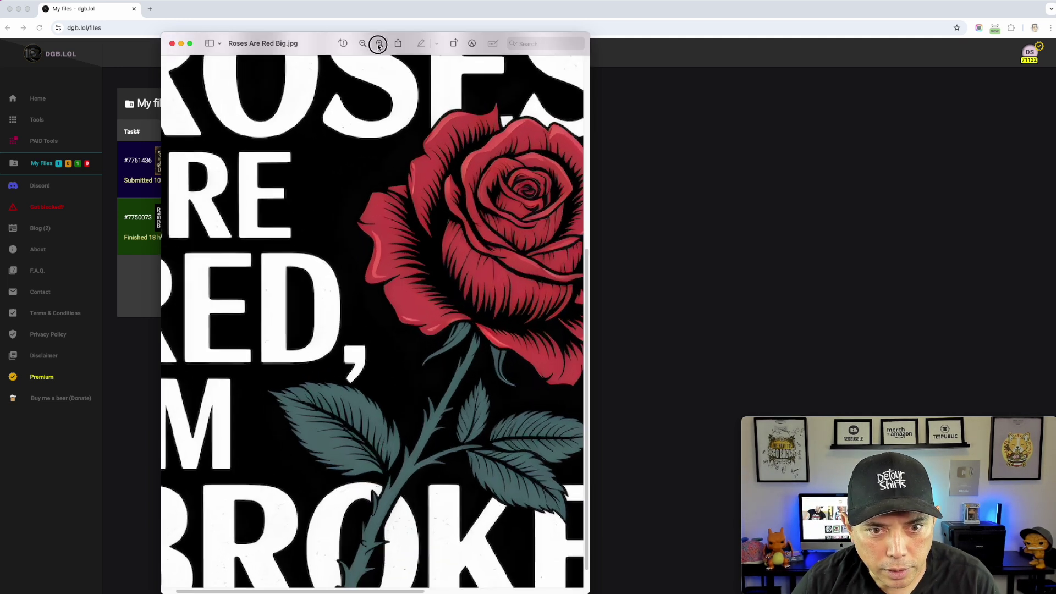
{"action": "left_click", "coordinate": [379, 44]}
{"action": "left_click", "coordinate": [379, 44]}
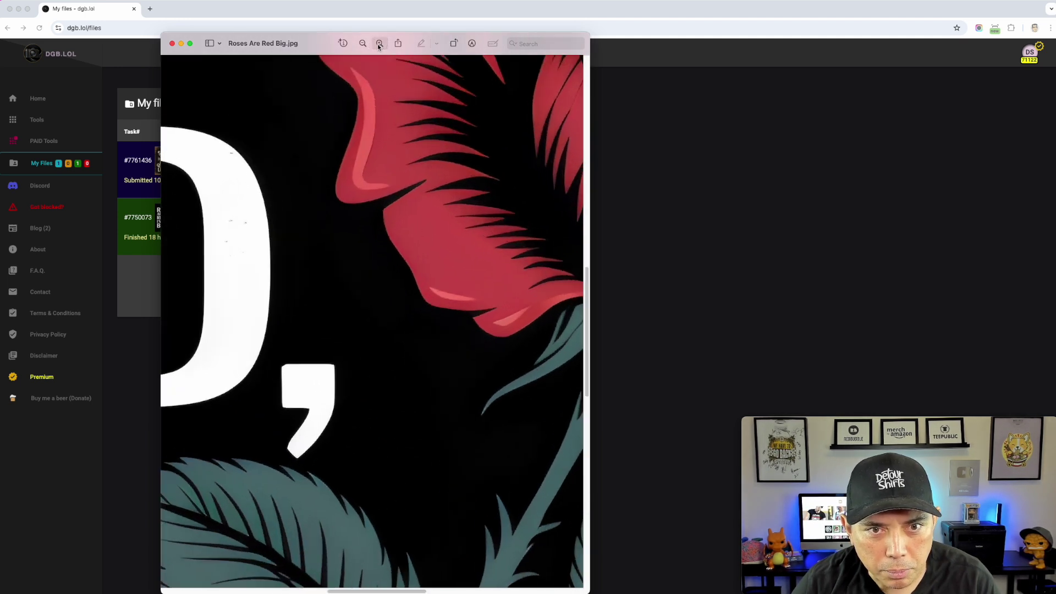
{"action": "left_click", "coordinate": [379, 44]}
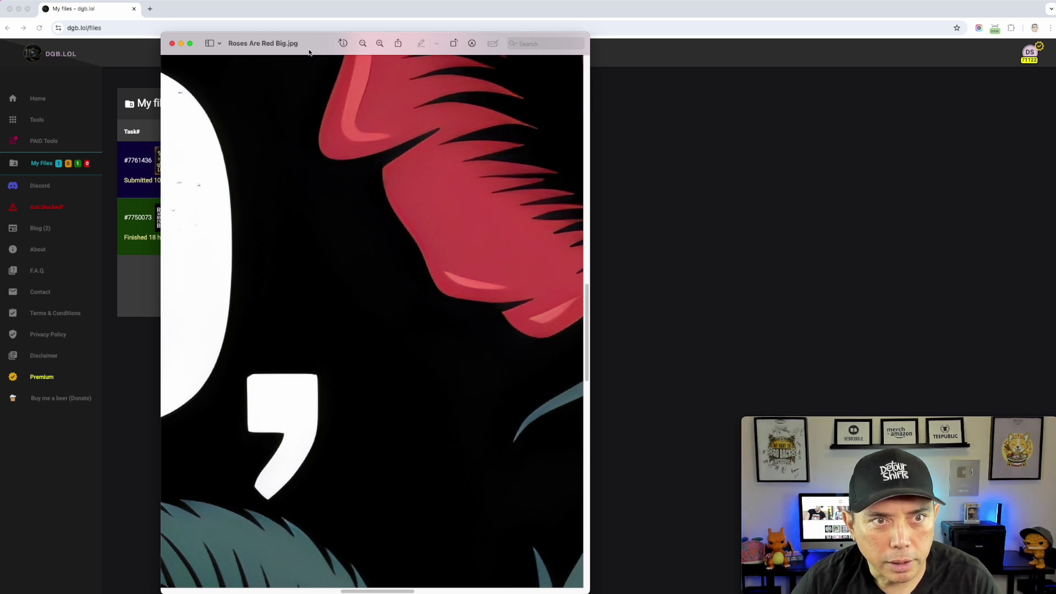
{"action": "left_click", "coordinate": [363, 44]}
{"action": "left_click", "coordinate": [363, 44]}
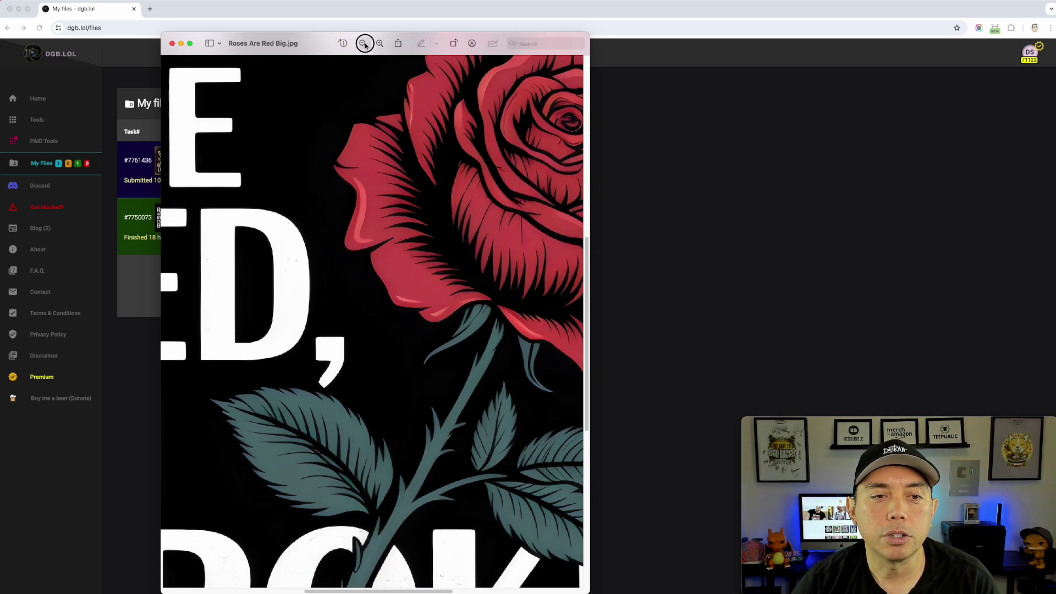
{"action": "left_click", "coordinate": [364, 44]}
{"action": "left_click", "coordinate": [363, 44]}
{"action": "left_click", "coordinate": [364, 44]}
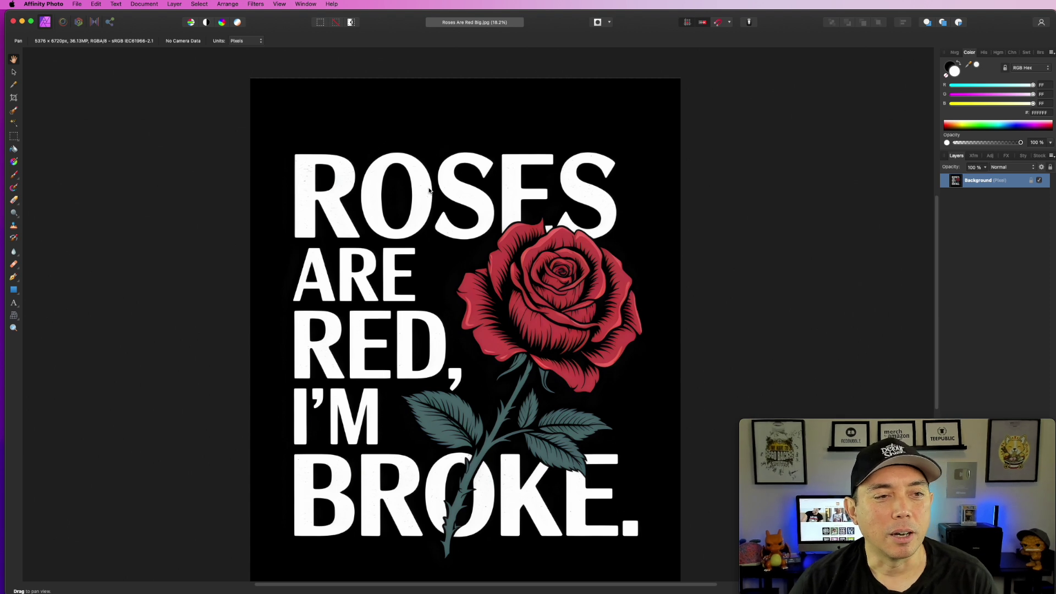
Step: Flood-select the black background around the lettering and rose on the Background layer and delete it
{"action": "left_click", "coordinate": [974, 157]}
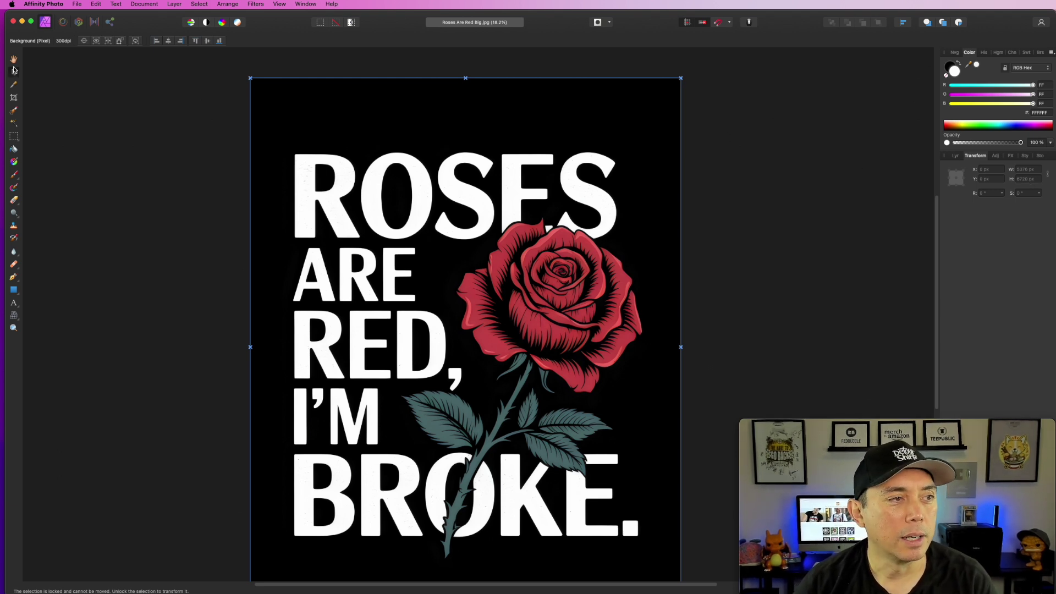
{"action": "left_click", "coordinate": [112, 105]}
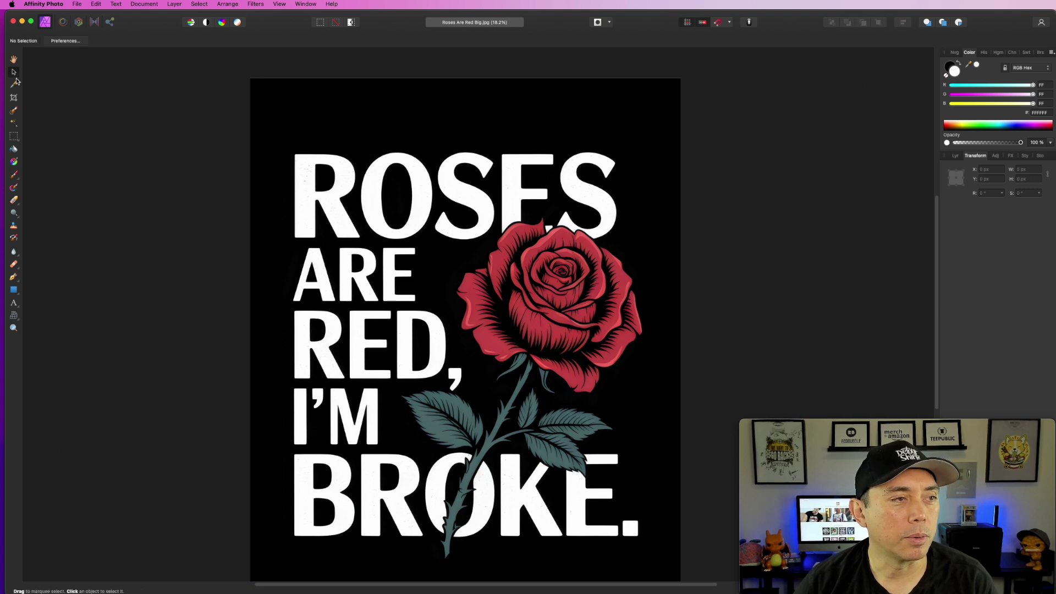
{"action": "left_click", "coordinate": [14, 124]}
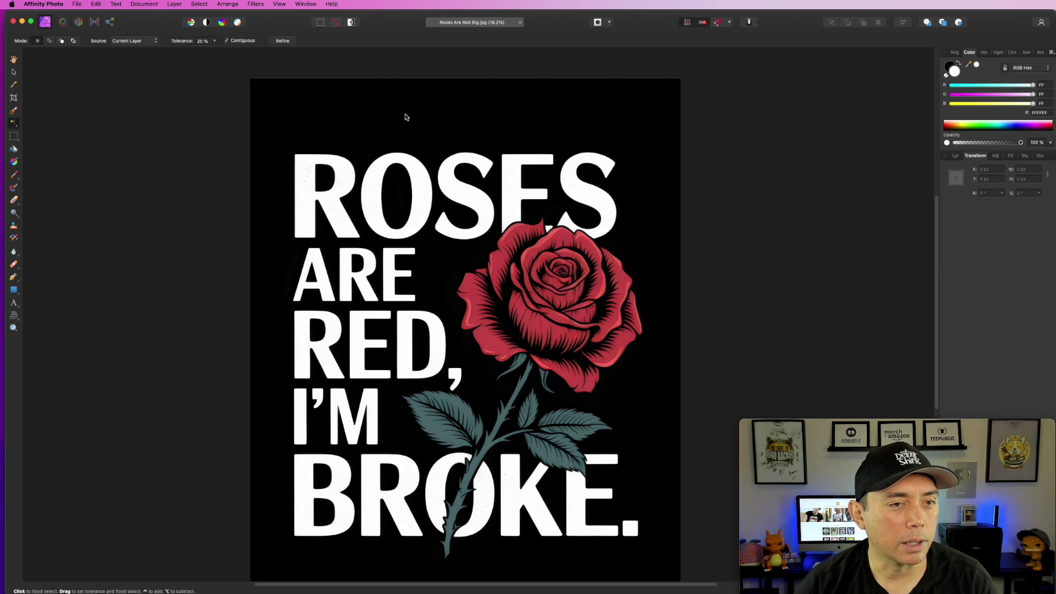
{"action": "left_click", "coordinate": [955, 156]}
{"action": "left_click", "coordinate": [990, 181]}
{"action": "left_click", "coordinate": [352, 113]}
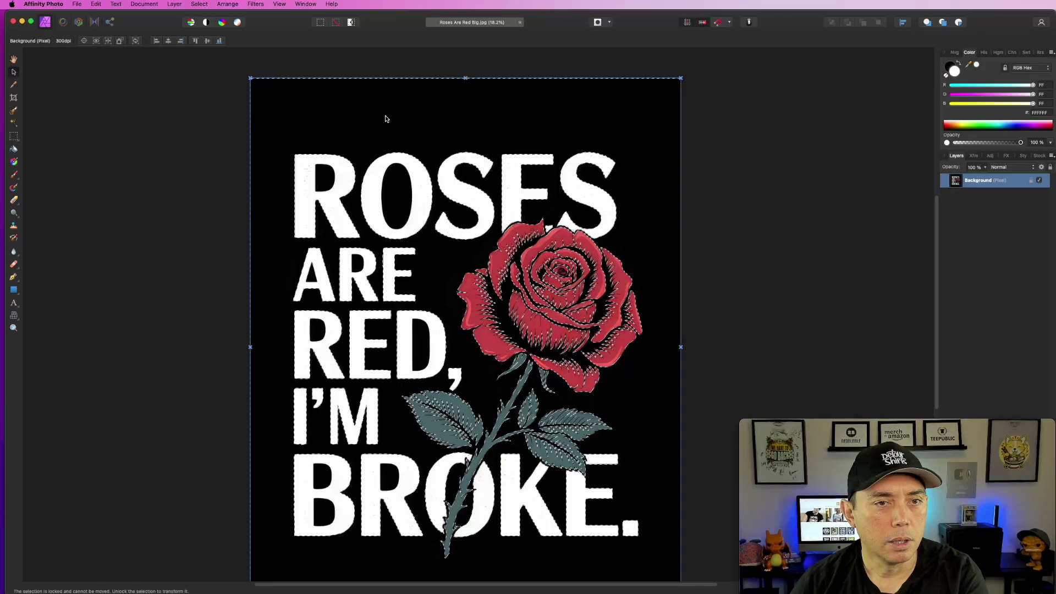
{"action": "key", "text": "Delete"}
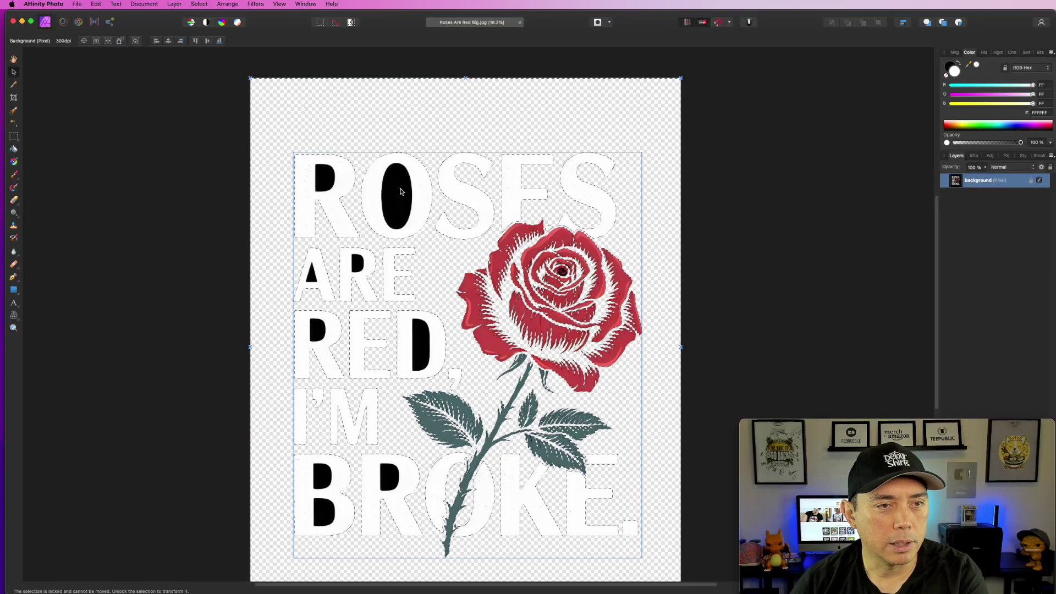
Step: Flood-select and delete the black inside the O and R of ROSES and the A and R of ARE
{"action": "left_click", "coordinate": [14, 123]}
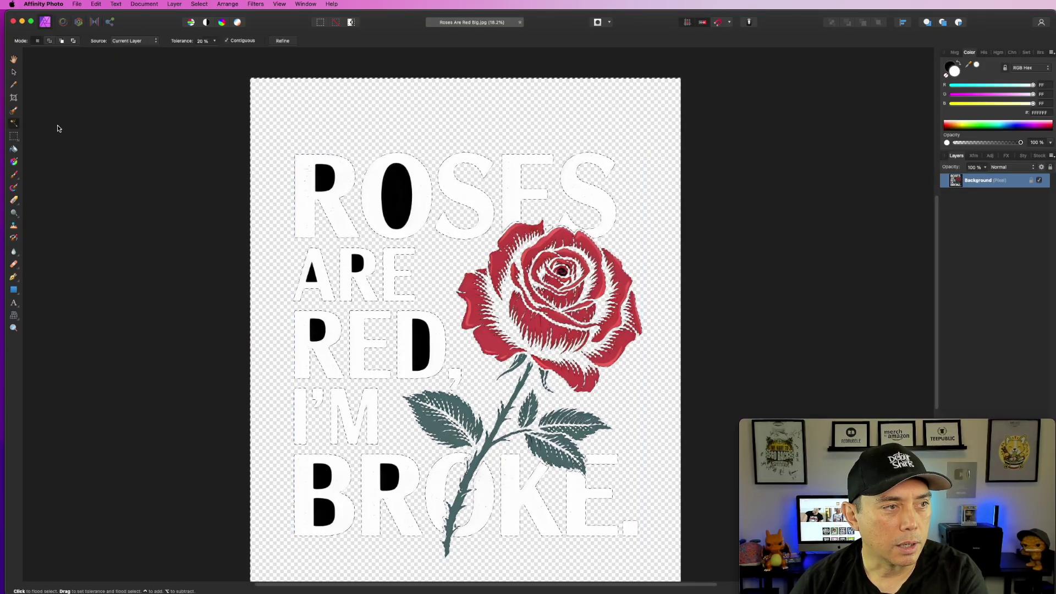
{"action": "left_click", "coordinate": [409, 192]}
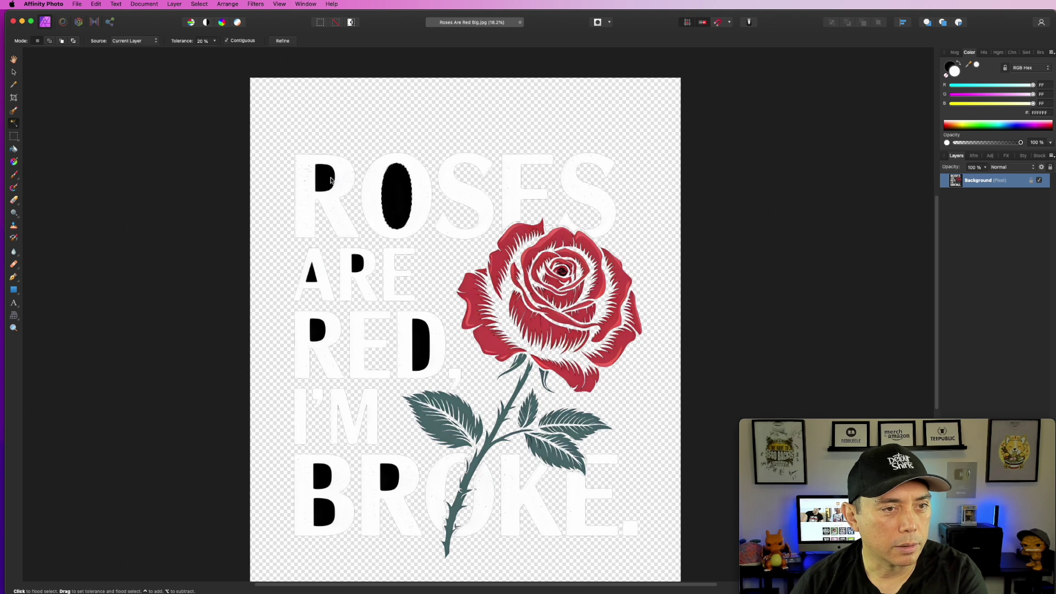
{"action": "key", "text": "Delete"}
{"action": "left_click", "coordinate": [325, 177]}
{"action": "key", "text": "Delete"}
{"action": "left_click", "coordinate": [311, 276]}
{"action": "key", "text": "Delete"}
{"action": "left_click", "coordinate": [358, 263]}
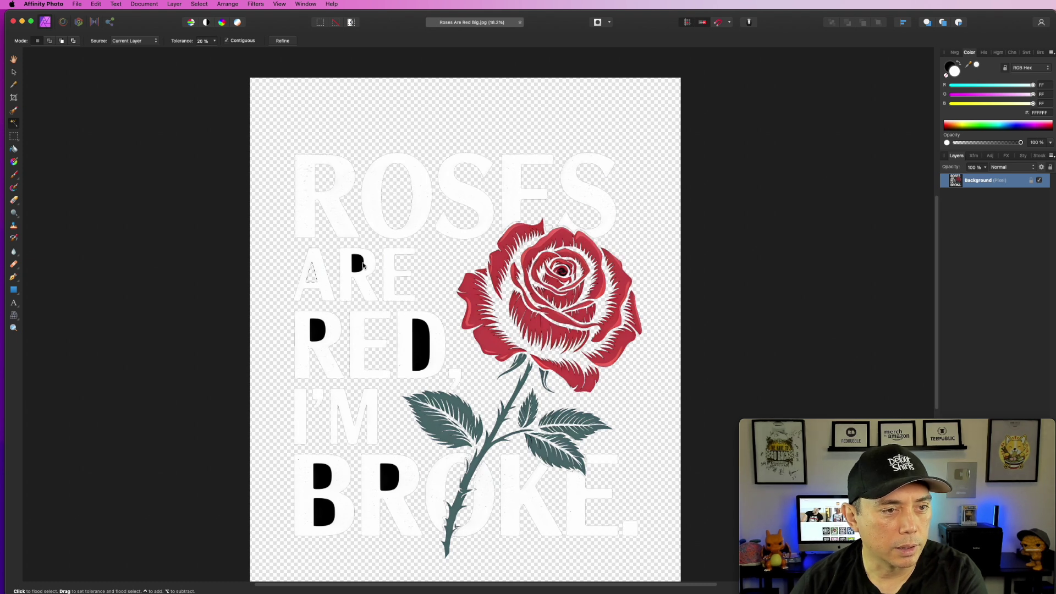
{"action": "key", "text": "Delete"}
Step: Flood-select and delete the black inside the D and R of RED and the R and B of BROKE
{"action": "left_click", "coordinate": [421, 346]}
{"action": "key", "text": "Delete"}
{"action": "left_click", "coordinate": [318, 333]}
{"action": "key", "text": "Delete"}
{"action": "left_click", "coordinate": [383, 481]}
{"action": "key", "text": "Delete"}
{"action": "left_click", "coordinate": [323, 476]}
{"action": "key", "text": "Delete"}
{"action": "left_click", "coordinate": [324, 511]}
{"action": "key", "text": "Delete"}
Step: Flood-select and delete the remaining black areas in the centre of the rose
{"action": "scroll", "coordinate": [586, 318], "scroll_direction": "up", "scroll_amount": 10}
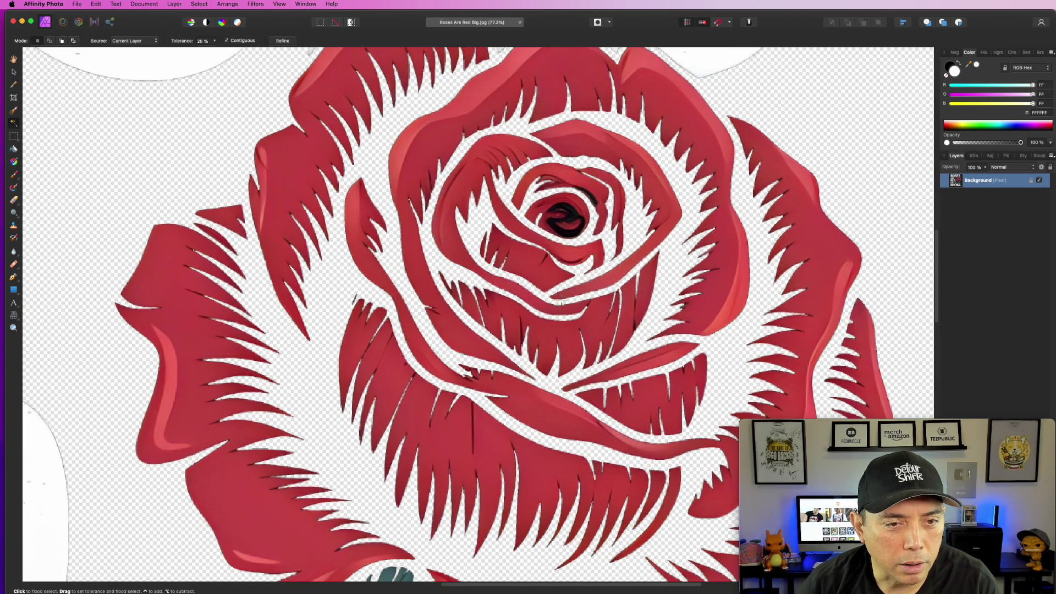
{"action": "scroll", "coordinate": [561, 301], "scroll_direction": "up", "scroll_amount": 1}
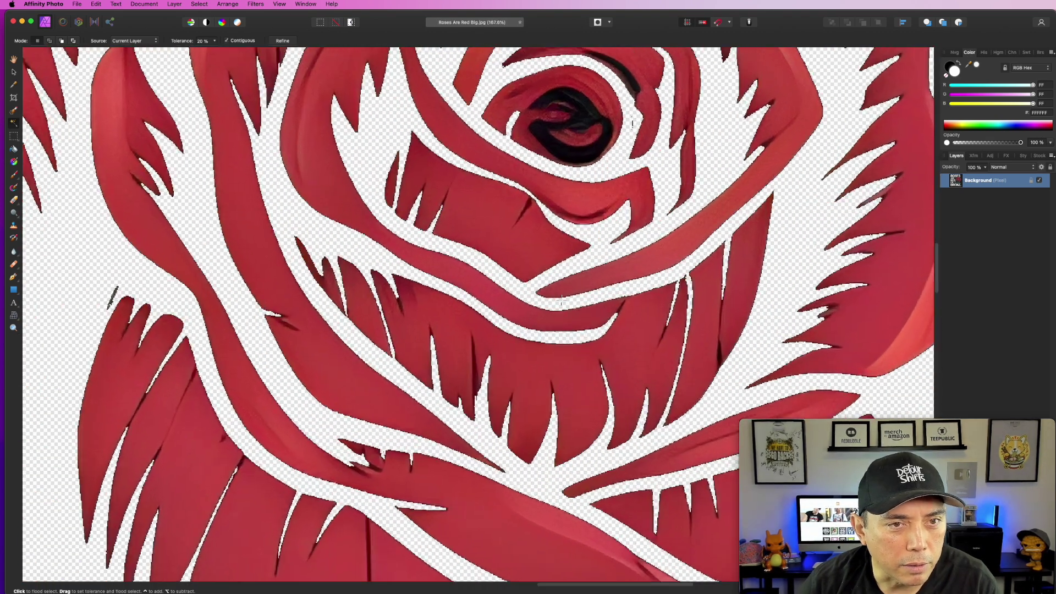
{"action": "left_click", "coordinate": [576, 108]}
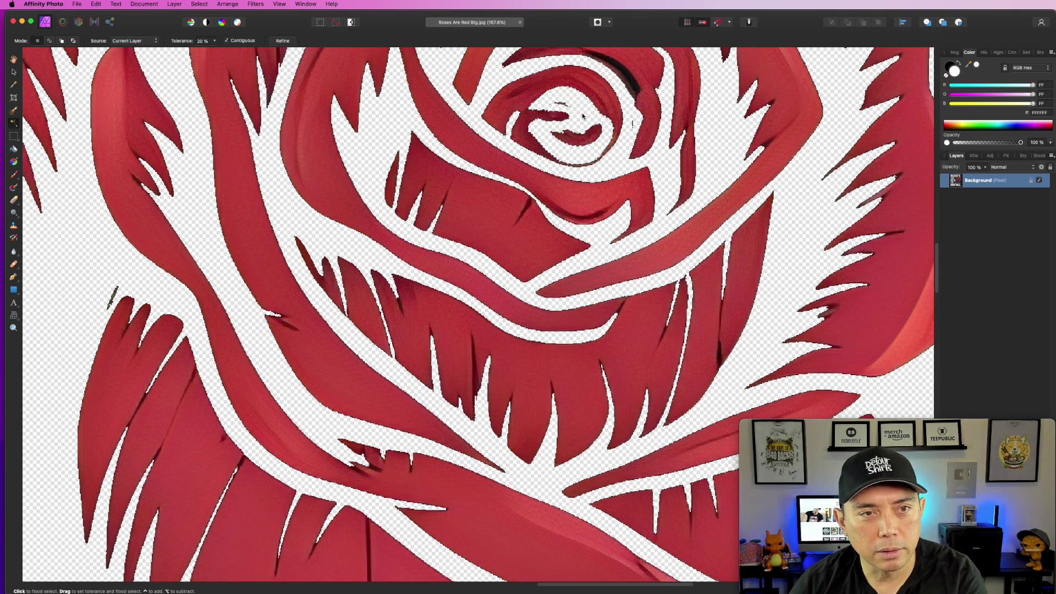
{"action": "key", "text": "Delete"}
{"action": "left_click_drag", "start_coordinate": [576, 108], "coordinate": [572, 220]}
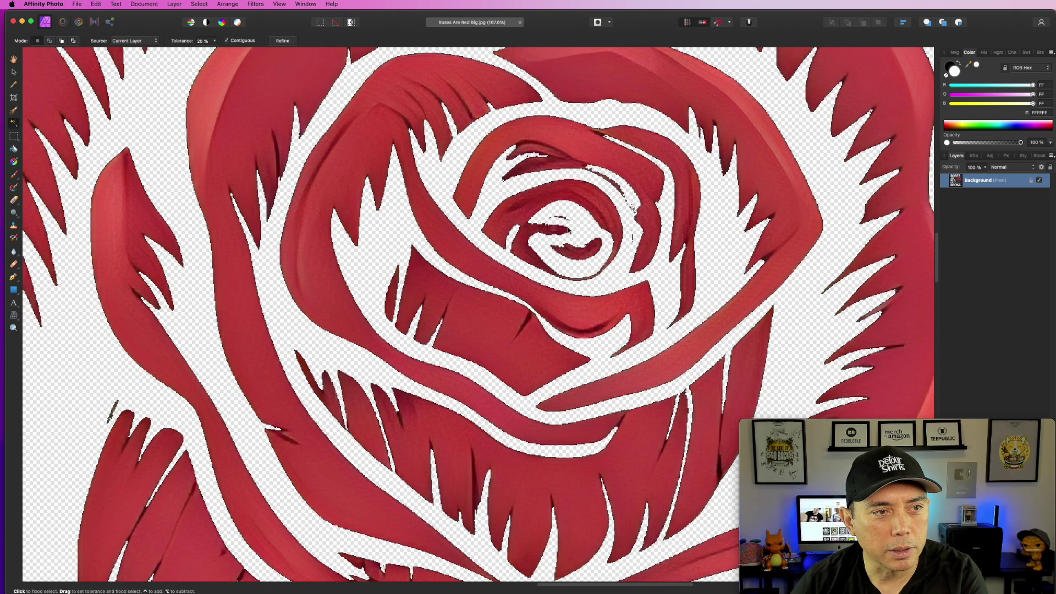
Step: Flood-select and delete a black streak inside the lower leaf on the right of the stem, and check the whole design
{"action": "scroll", "coordinate": [572, 220], "scroll_direction": "down", "scroll_amount": 5}
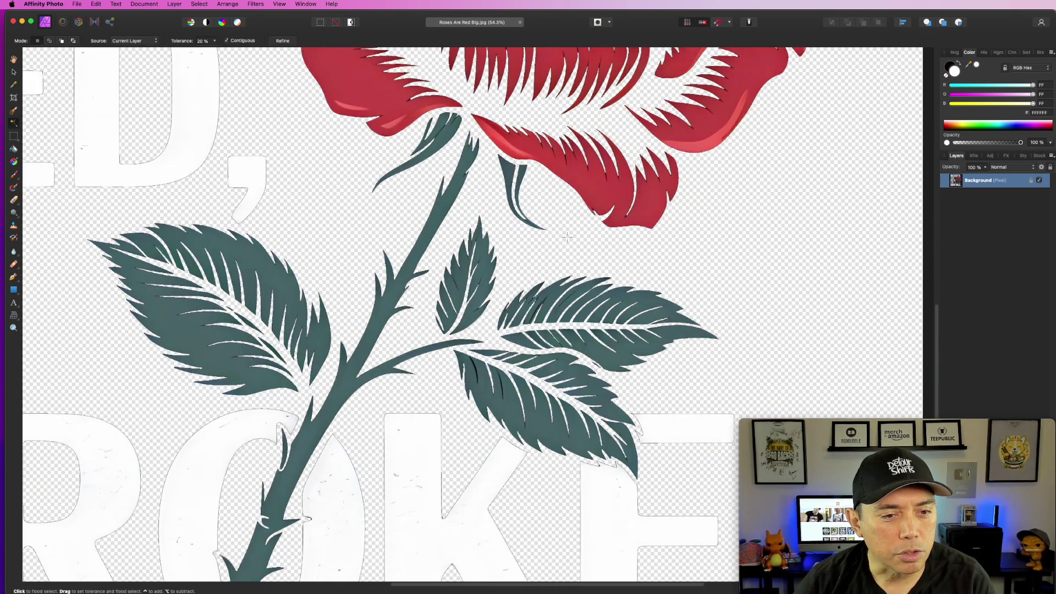
{"action": "scroll", "coordinate": [569, 275], "scroll_direction": "up", "scroll_amount": 5}
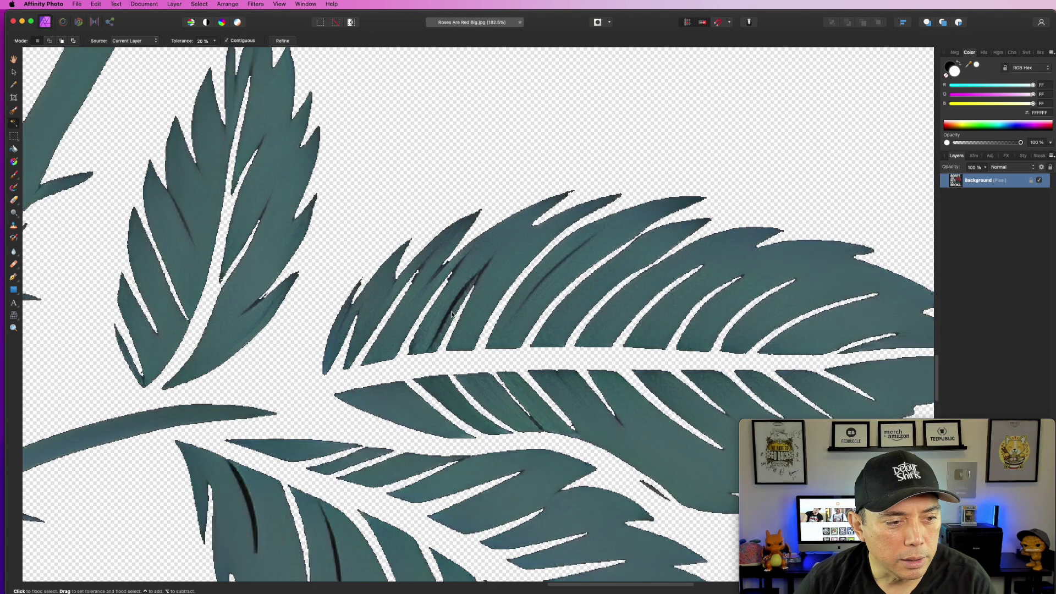
{"action": "scroll", "coordinate": [452, 315], "scroll_direction": "down", "scroll_amount": 5}
{"action": "scroll", "coordinate": [301, 436], "scroll_direction": "up", "scroll_amount": 6}
{"action": "left_click", "coordinate": [310, 427]}
{"action": "key", "text": "Delete"}
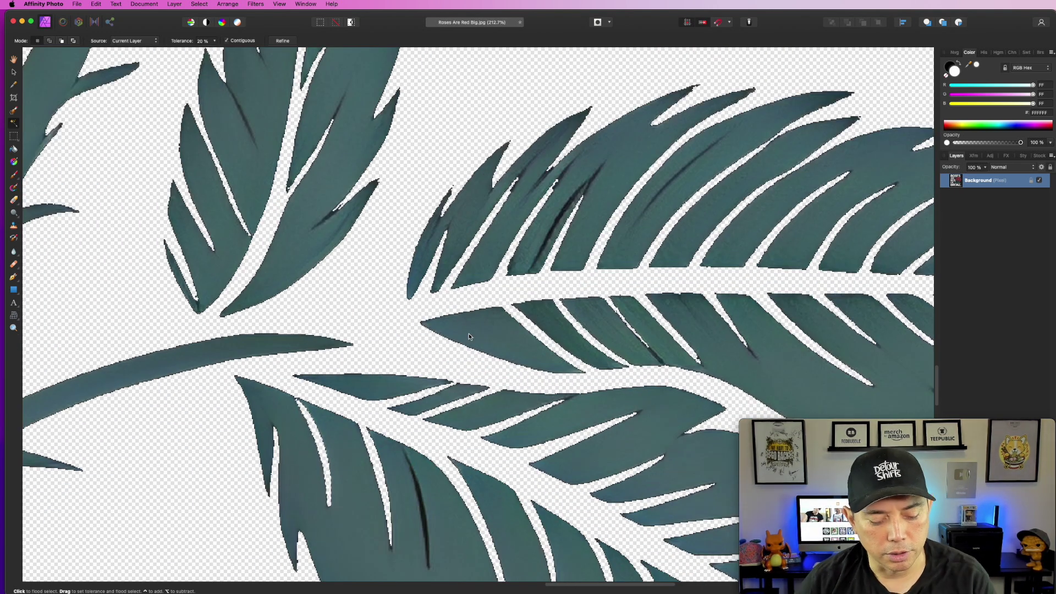
{"action": "scroll", "coordinate": [469, 334], "scroll_direction": "down", "scroll_amount": 10}
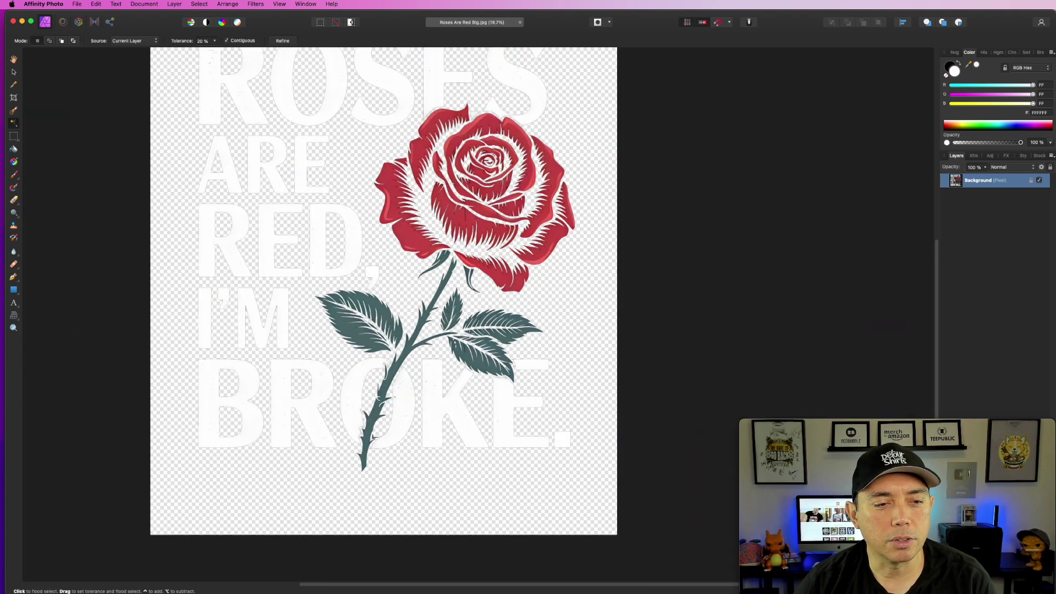
{"action": "scroll", "coordinate": [435, 290], "scroll_direction": "up", "scroll_amount": 4}
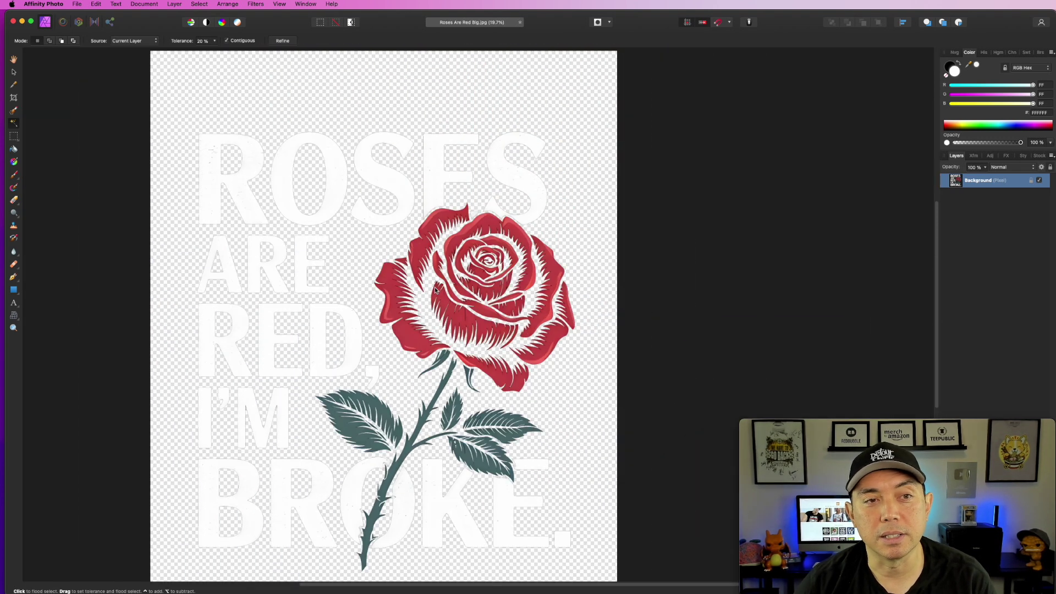
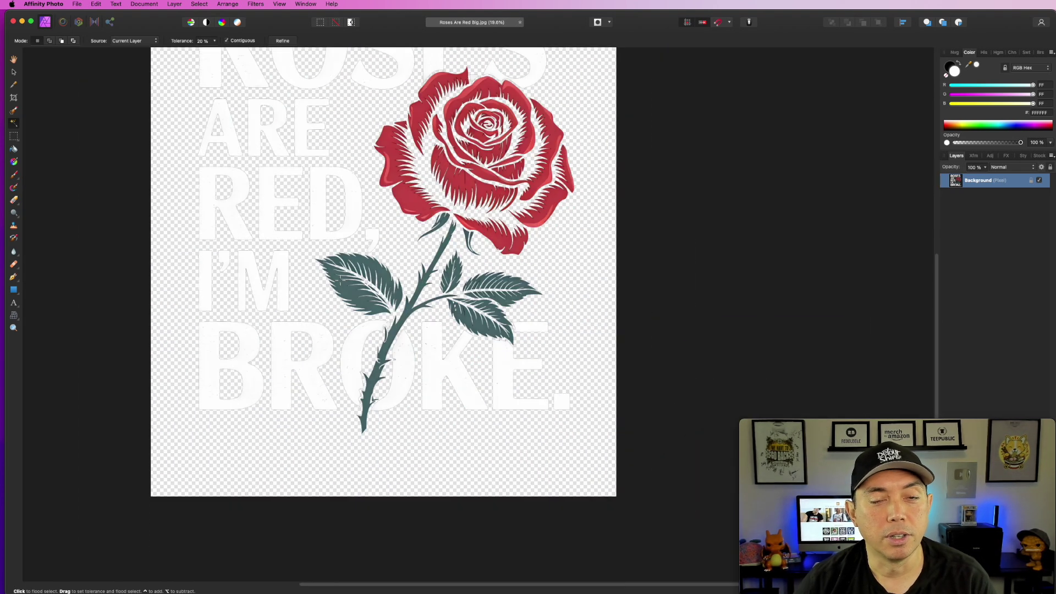
Step: Revert the document's history to the first Clear selection state, before the flood-select deletions
{"action": "scroll", "coordinate": [339, 281], "scroll_direction": "up", "scroll_amount": 4}
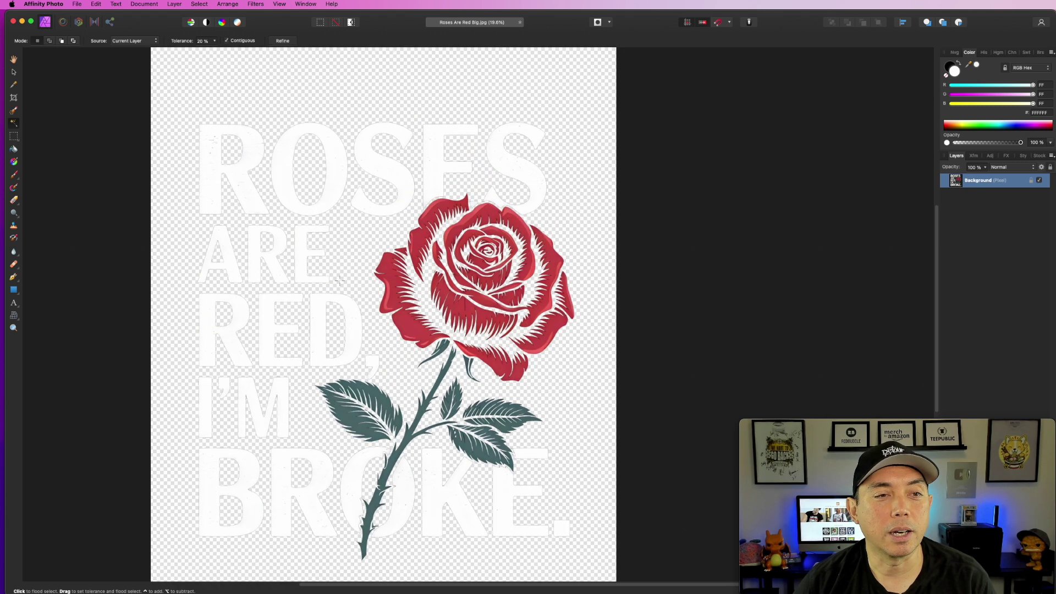
{"action": "scroll", "coordinate": [340, 281], "scroll_direction": "down", "scroll_amount": 3}
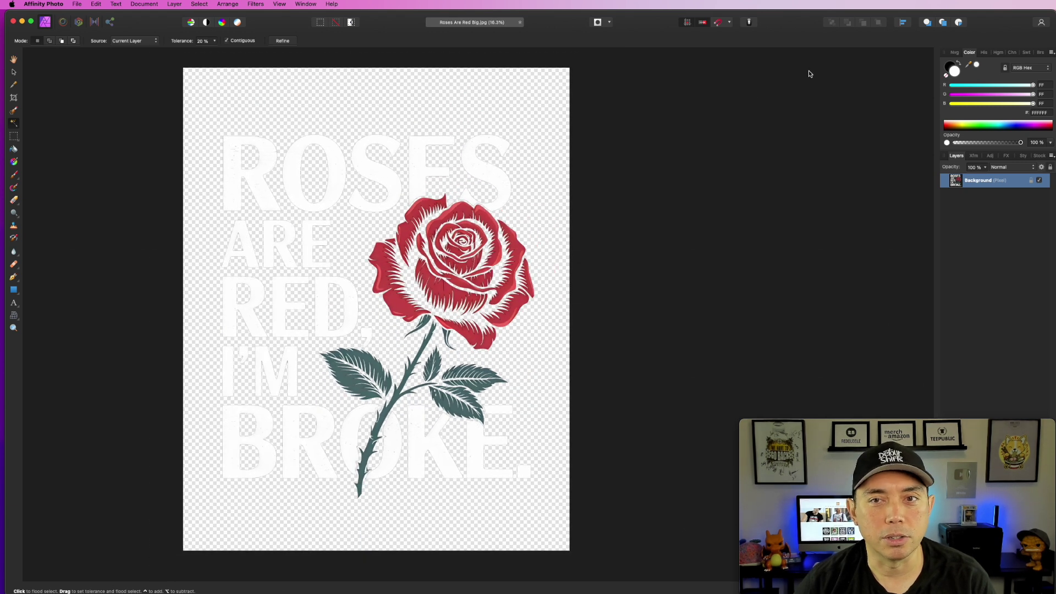
{"action": "left_click", "coordinate": [984, 51]}
{"action": "scroll", "coordinate": [963, 97], "scroll_direction": "up", "scroll_amount": 10}
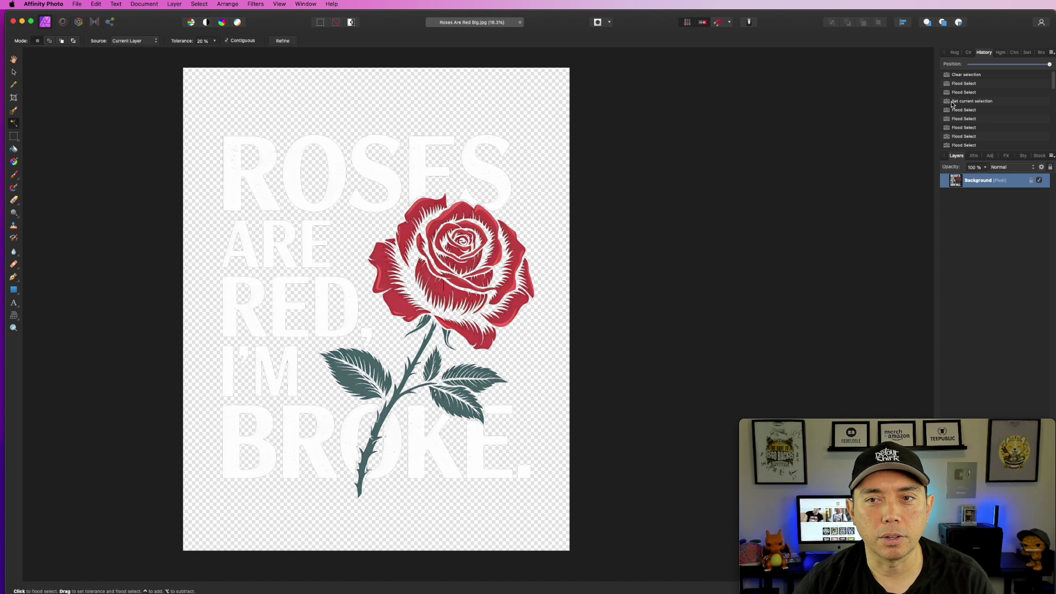
{"action": "left_click", "coordinate": [963, 75]}
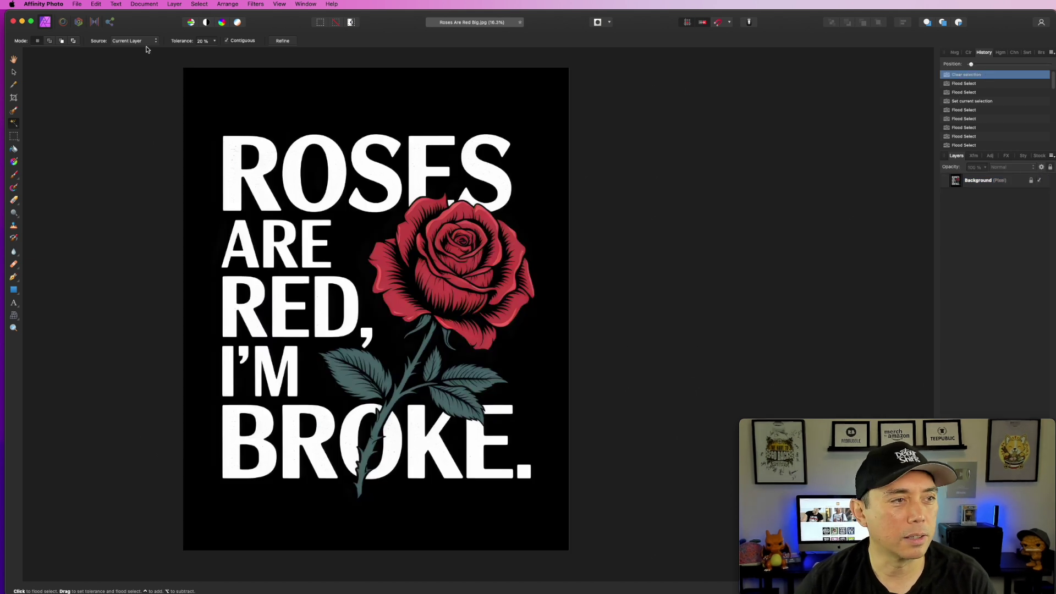
Step: Select the Background layer with the Move tool and invert its colours
{"action": "left_click", "coordinate": [14, 72]}
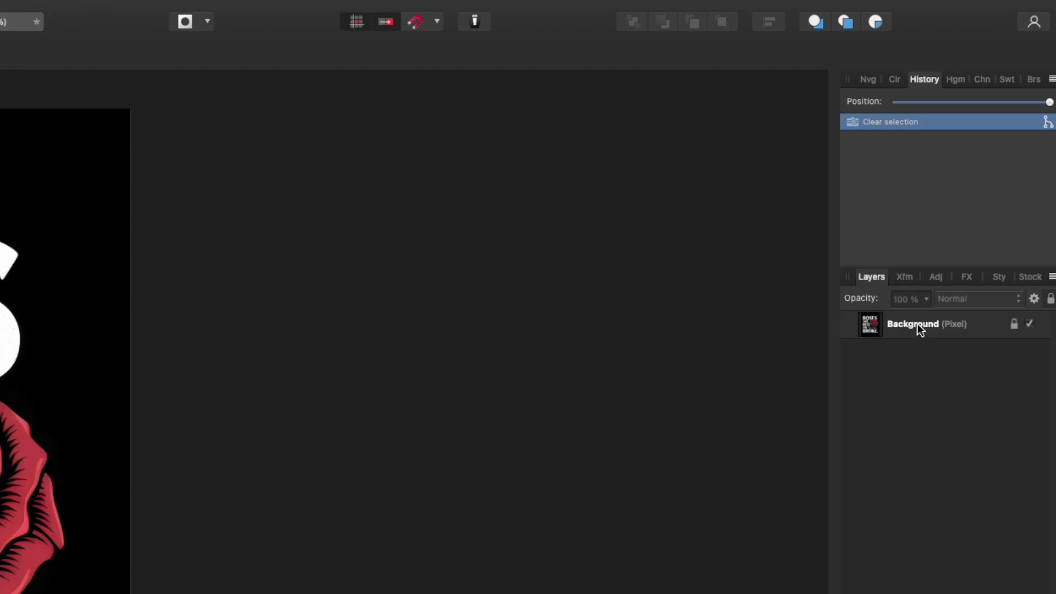
{"action": "left_click", "coordinate": [969, 177]}
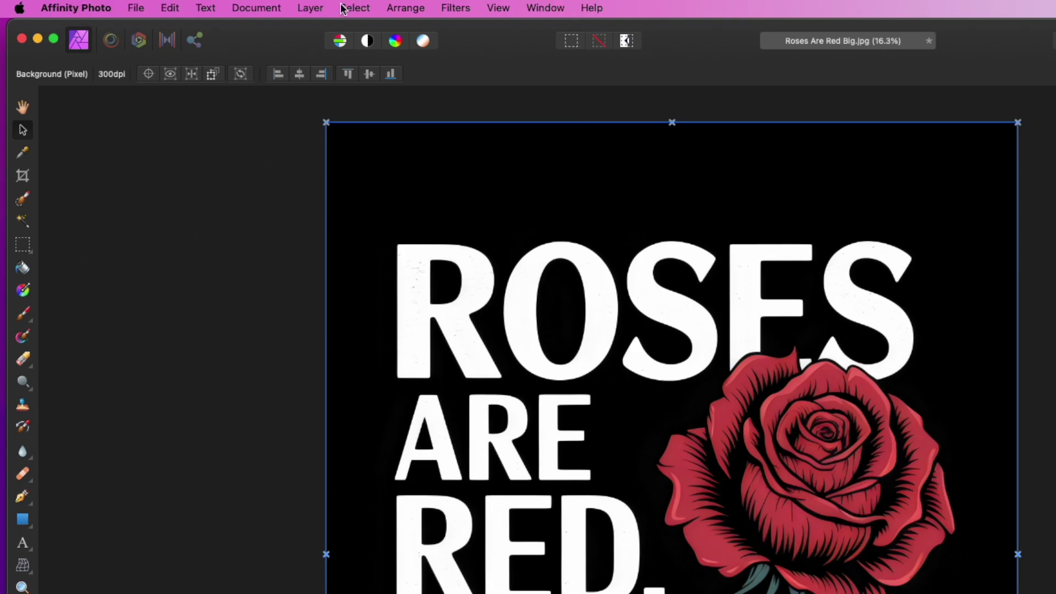
{"action": "left_click", "coordinate": [355, 8]}
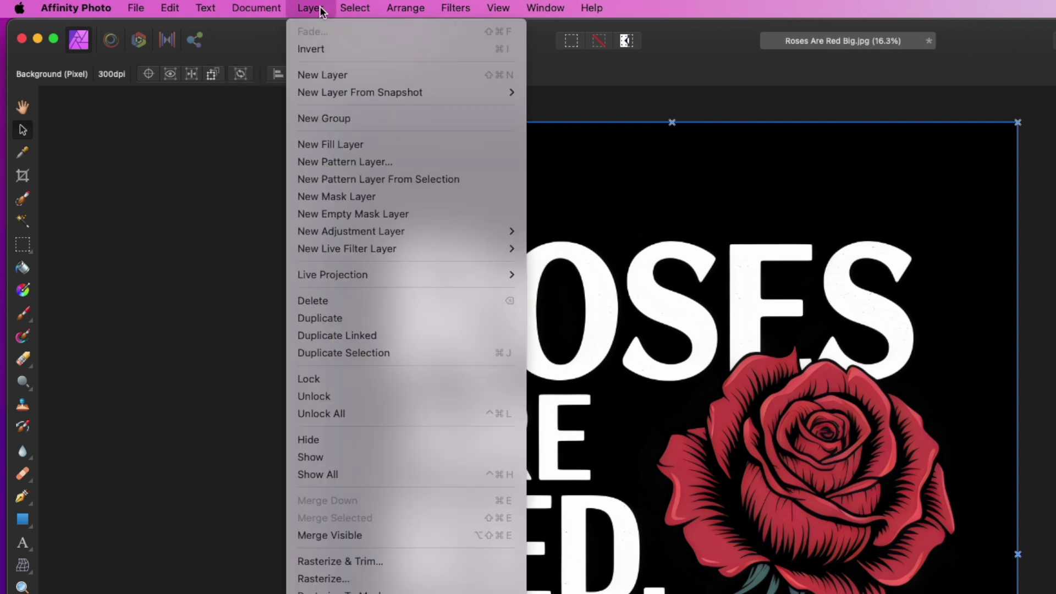
{"action": "left_click", "coordinate": [307, 54]}
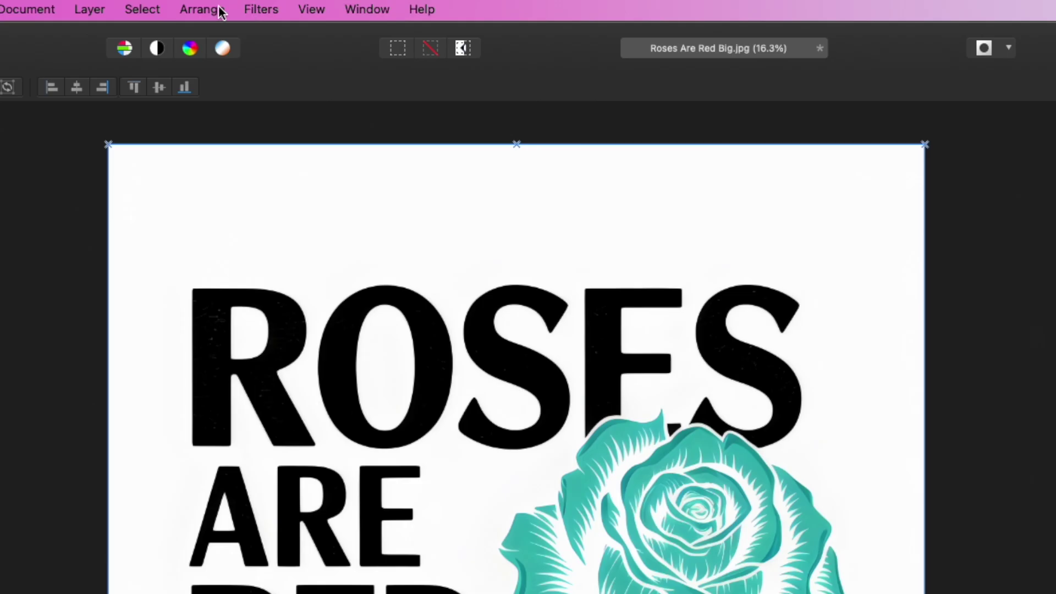
Step: Apply the Erase White Paper filter to the inverted Background layer and invert its colours back
{"action": "left_click", "coordinate": [249, 4]}
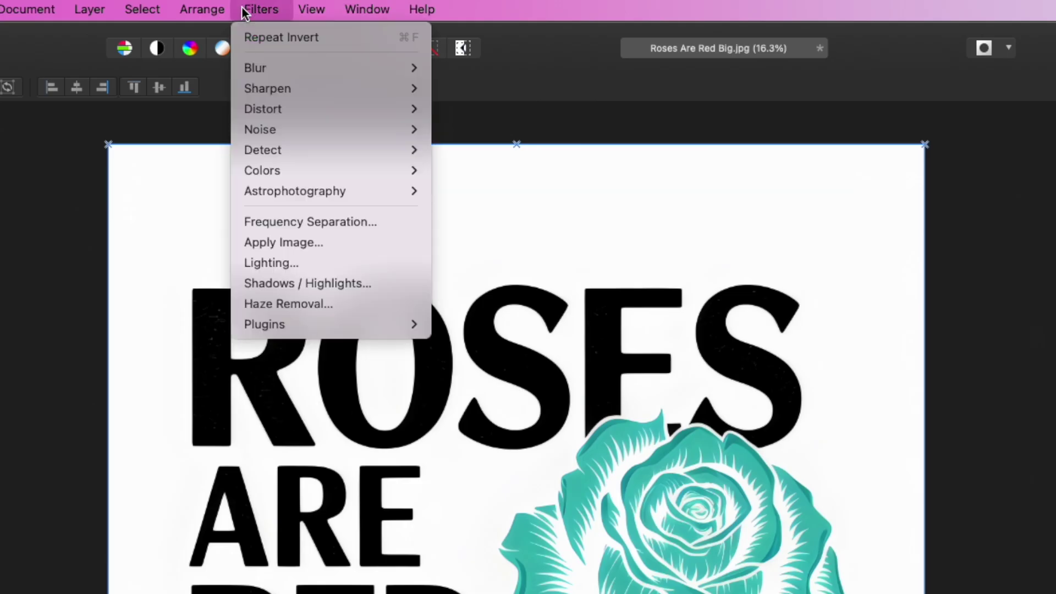
{"action": "mouse_move", "coordinate": [272, 175]}
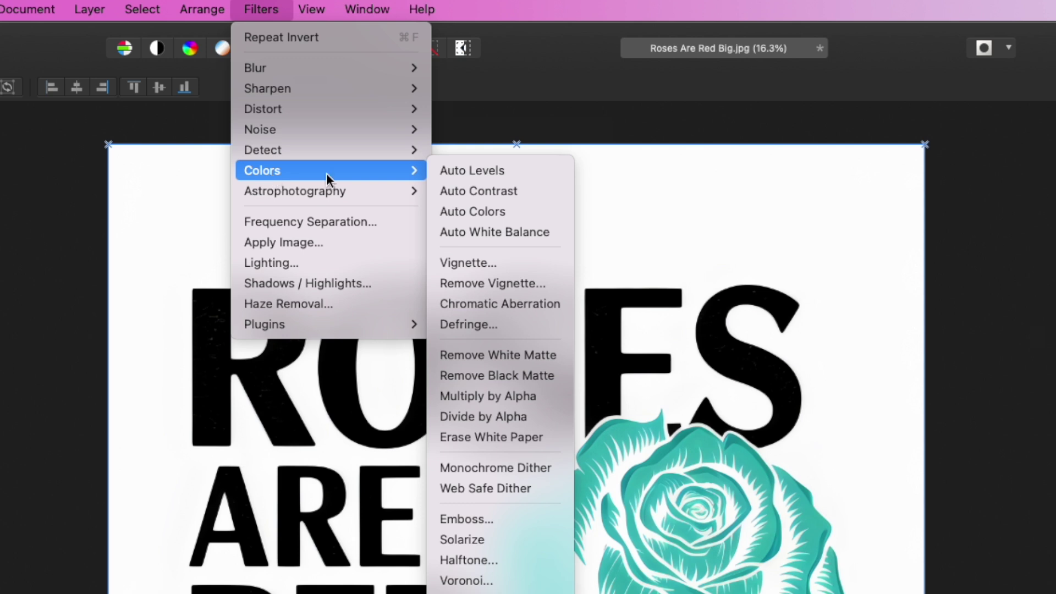
{"action": "left_click", "coordinate": [532, 438]}
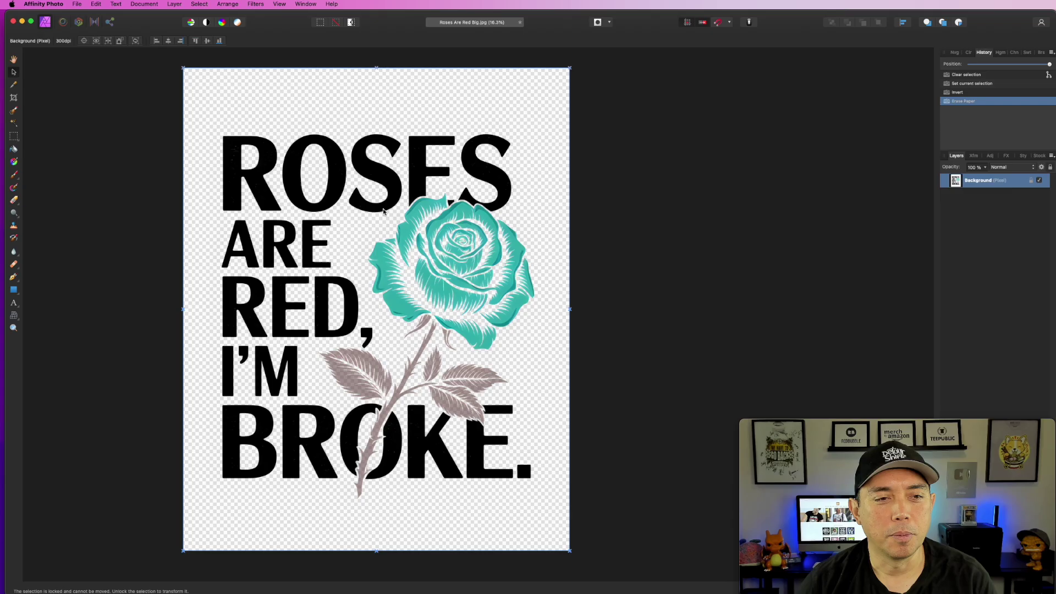
{"action": "left_click", "coordinate": [175, 4]}
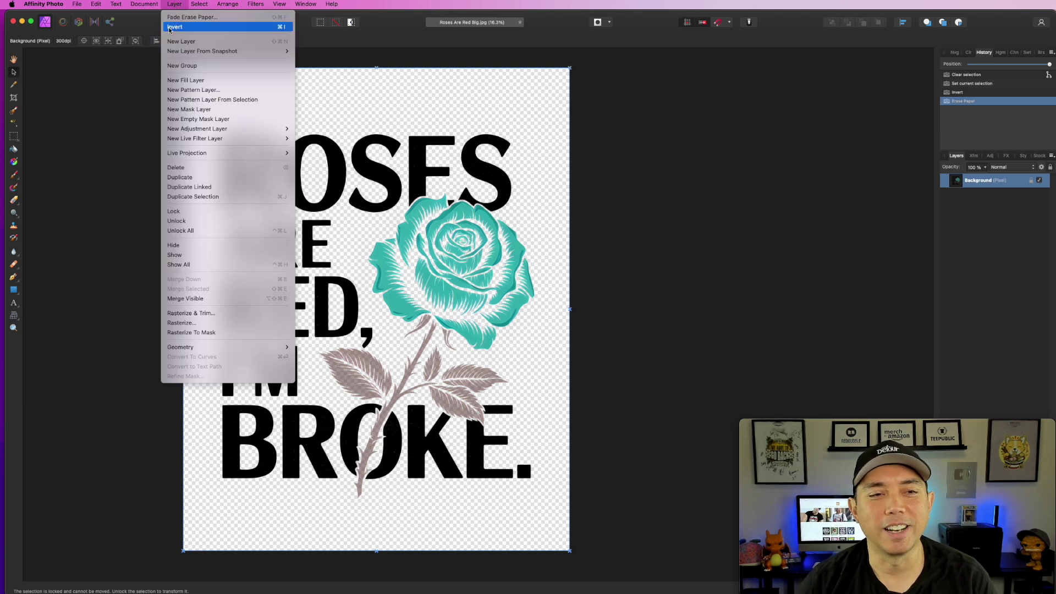
{"action": "left_click", "coordinate": [171, 27]}
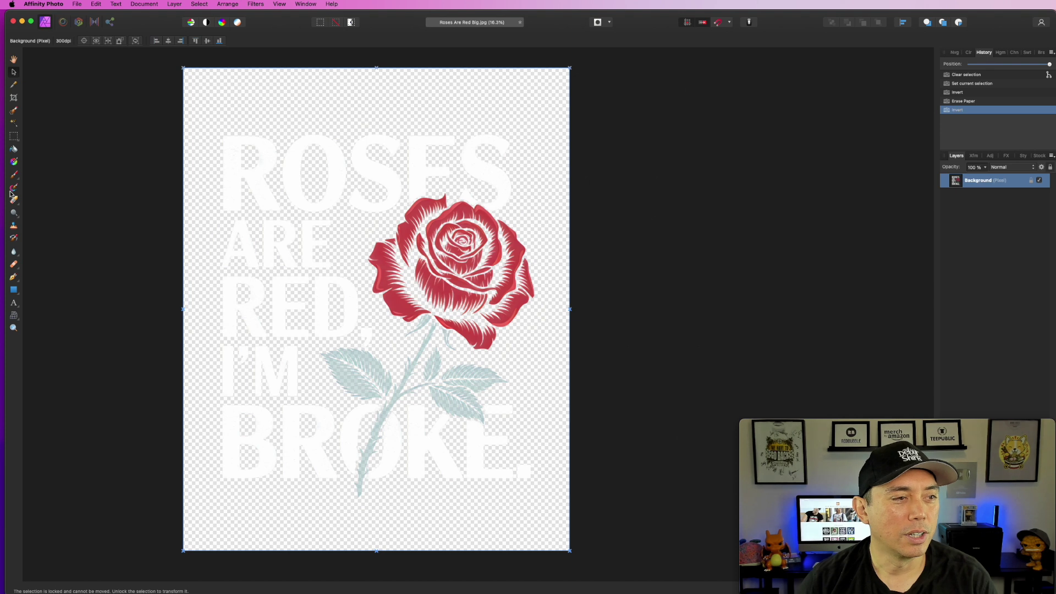
Step: Examine the leaves, rose petals and lettering up close for the quality of the background removal, and check the whole design
{"action": "scroll", "coordinate": [417, 369], "scroll_direction": "up", "scroll_amount": 10}
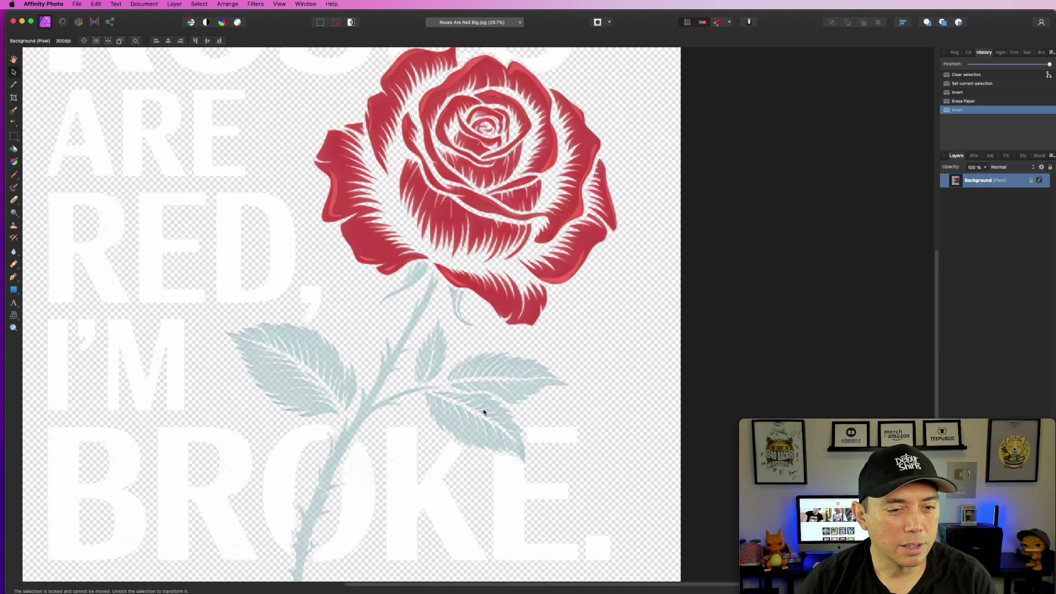
{"action": "scroll", "coordinate": [484, 411], "scroll_direction": "up", "scroll_amount": 5}
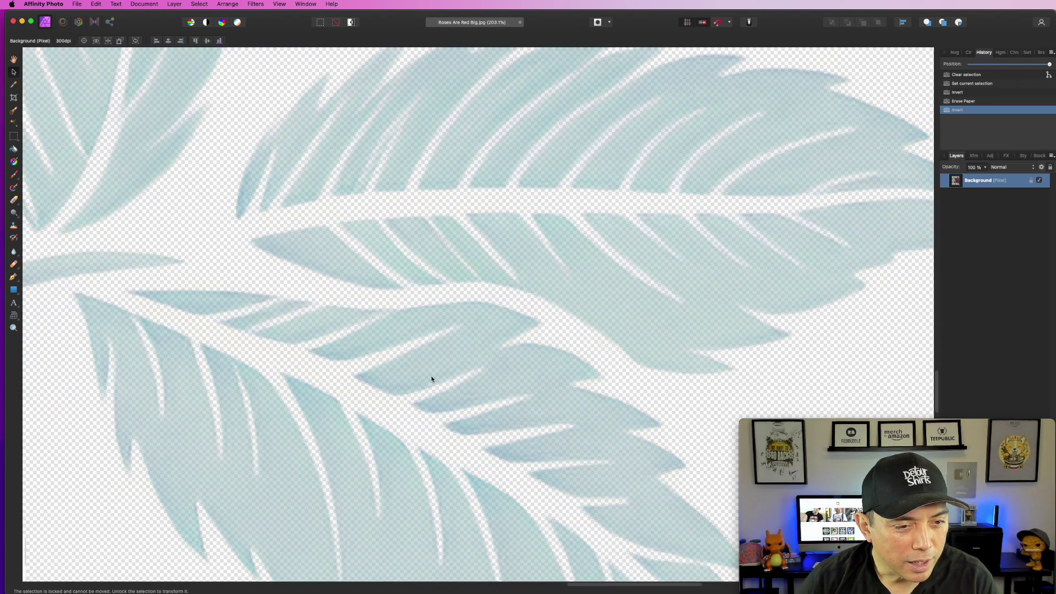
{"action": "scroll", "coordinate": [447, 344], "scroll_direction": "up", "scroll_amount": 15}
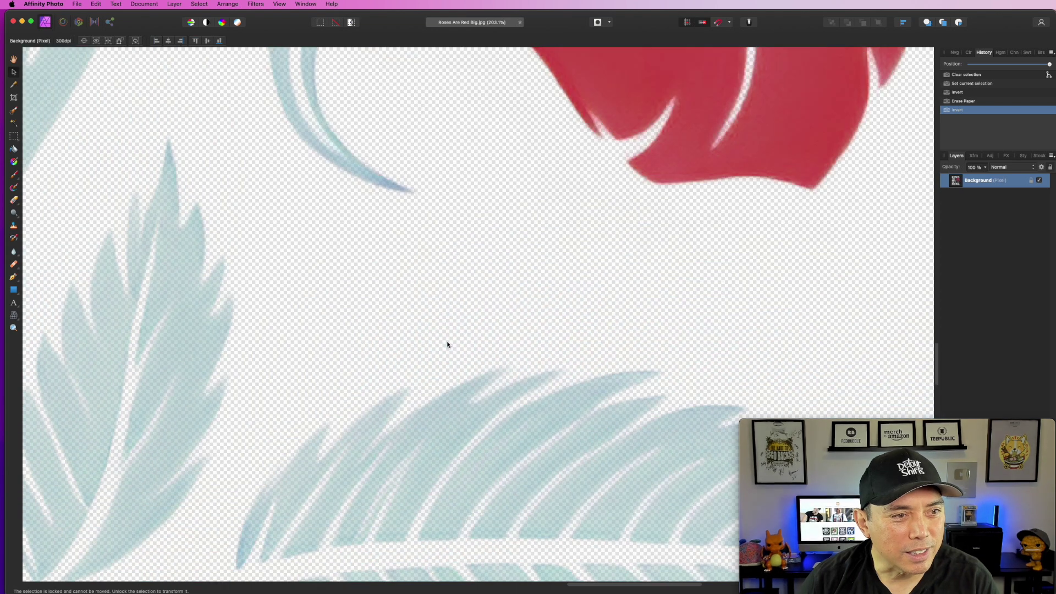
{"action": "scroll", "coordinate": [461, 366], "scroll_direction": "up", "scroll_amount": 15}
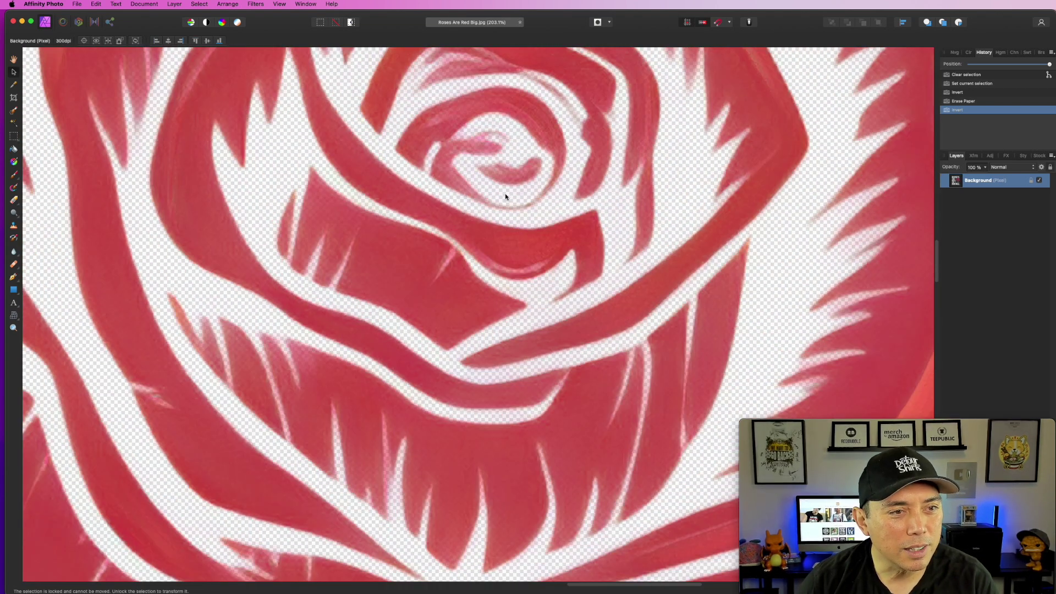
{"action": "scroll", "coordinate": [509, 187], "scroll_direction": "down", "scroll_amount": 10}
{"action": "scroll", "coordinate": [500, 206], "scroll_direction": "down", "scroll_amount": 5}
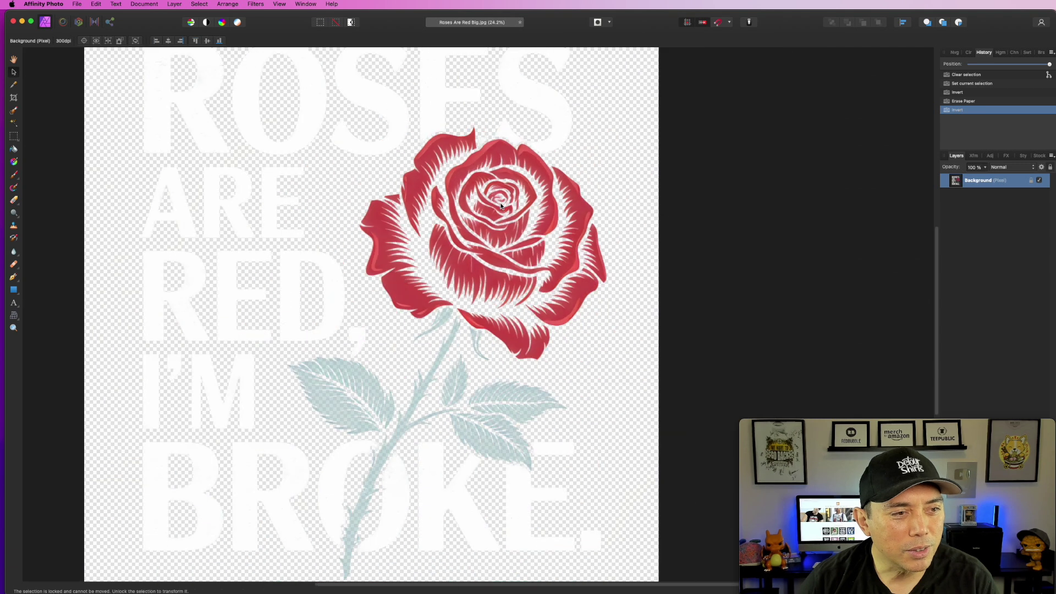
{"action": "scroll", "coordinate": [208, 222], "scroll_direction": "up", "scroll_amount": 3}
{"action": "scroll", "coordinate": [208, 222], "scroll_direction": "down", "scroll_amount": 5}
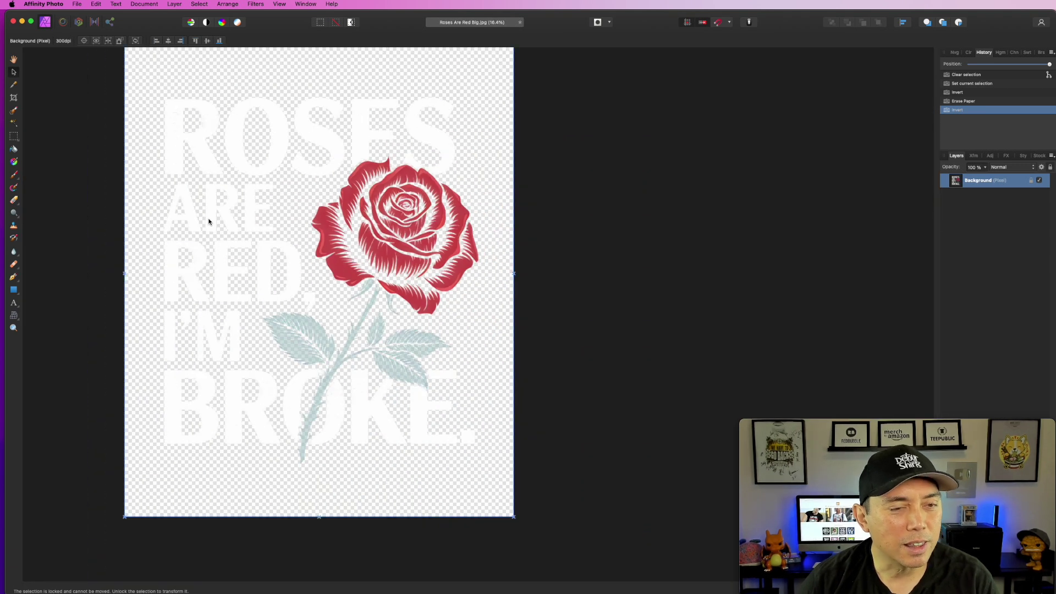
{"action": "scroll", "coordinate": [208, 222], "scroll_direction": "up", "scroll_amount": 2}
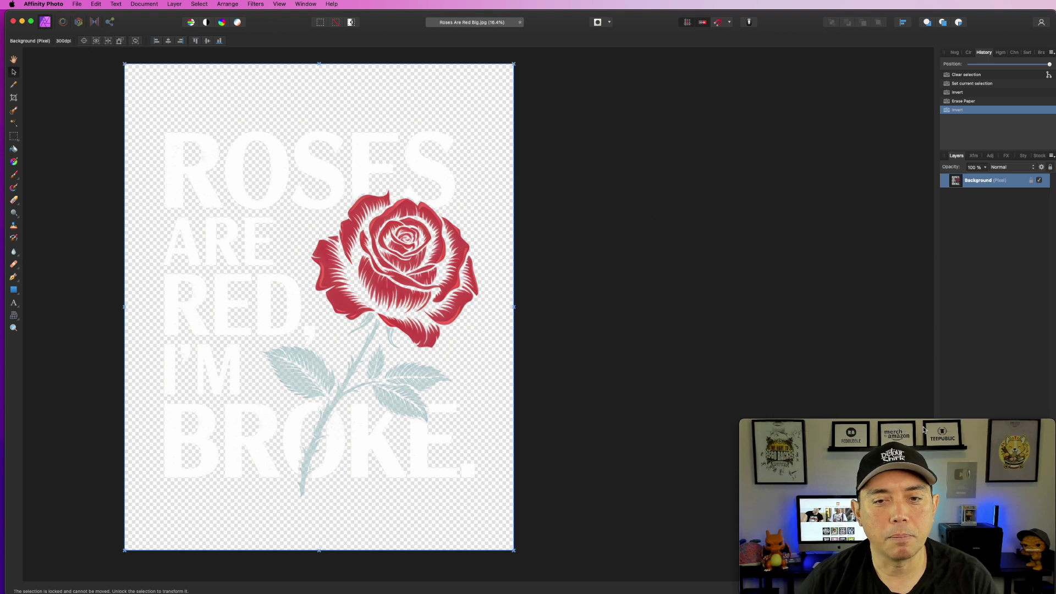
Step: Add a new pixel layer and place it beneath the Background layer
{"action": "mouse_move", "coordinate": [965, 435]}
{"action": "left_click_drag", "start_coordinate": [976, 425], "coordinate": [741, 428]}
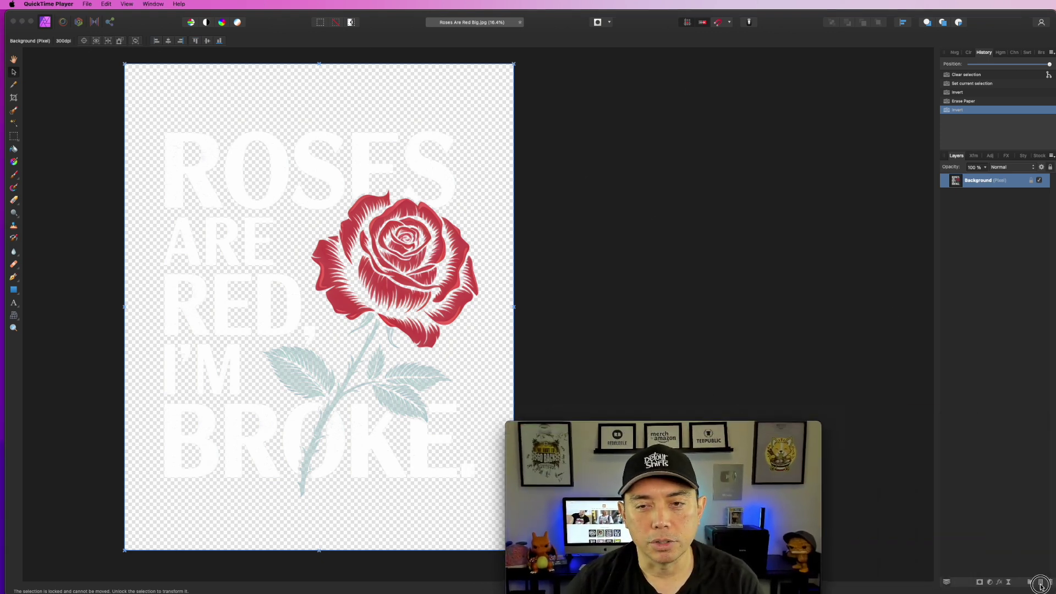
{"action": "left_click", "coordinate": [1040, 584]}
{"action": "left_click_drag", "start_coordinate": [983, 182], "coordinate": [983, 212]}
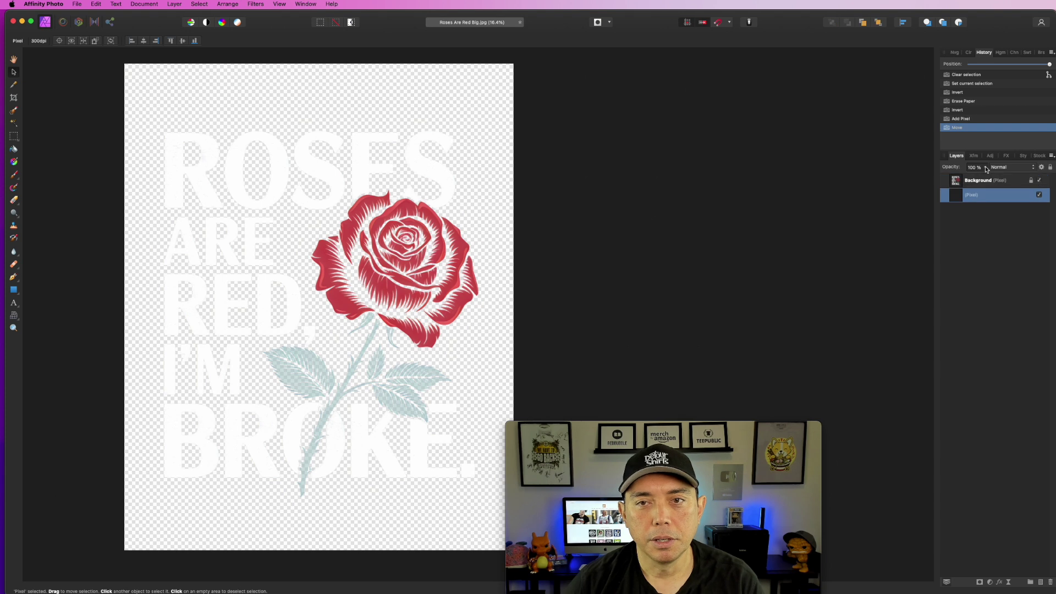
Step: Flood-fill the new bottom layer with black (000000), and refill it with dark blue (00009A)
{"action": "left_click", "coordinate": [14, 149]}
{"action": "left_click", "coordinate": [968, 53]}
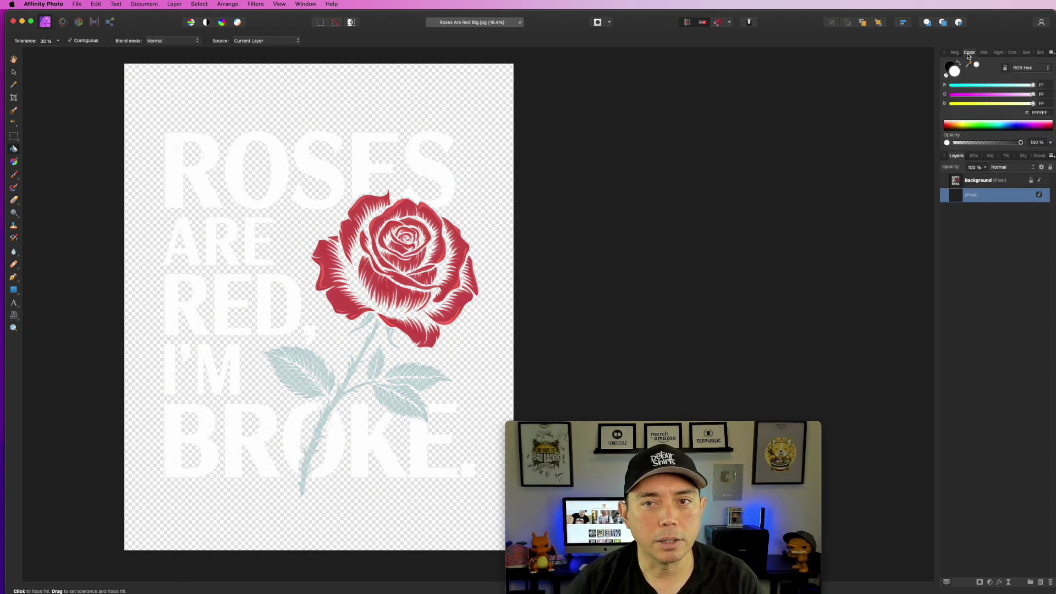
{"action": "left_click", "coordinate": [960, 64]}
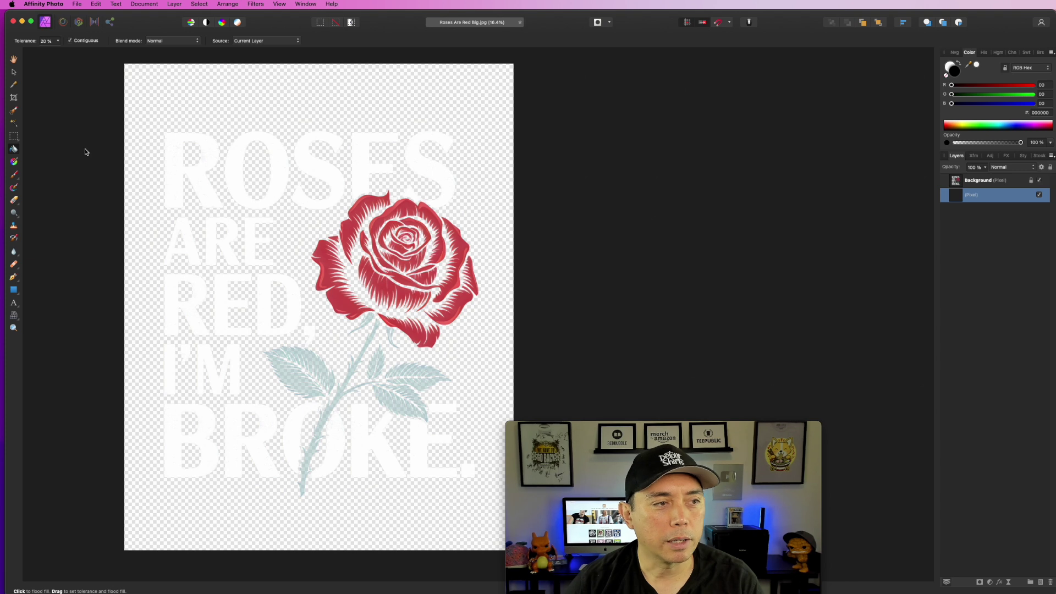
{"action": "left_click", "coordinate": [401, 103]}
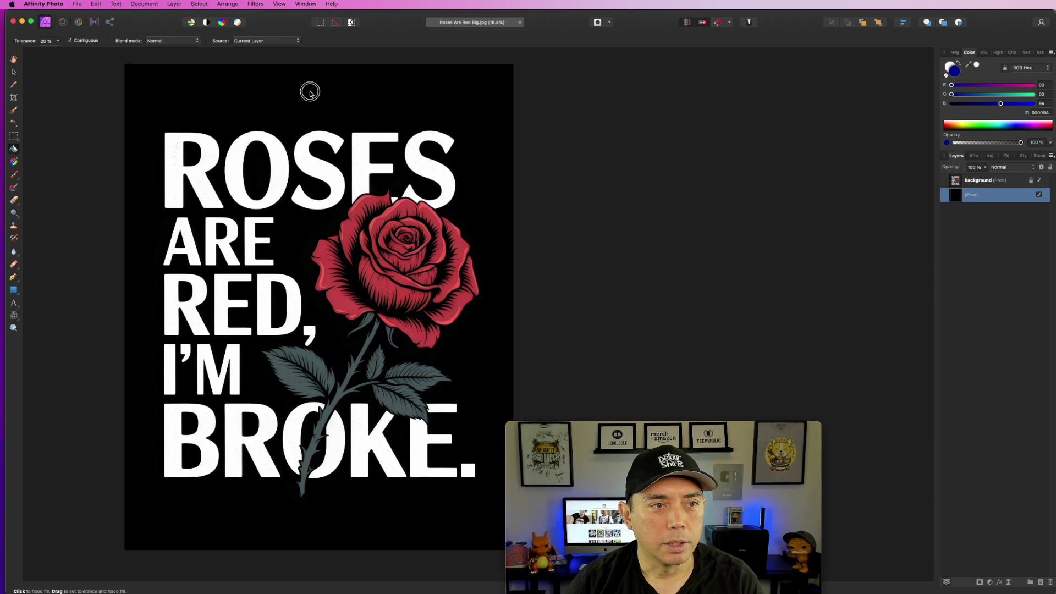
{"action": "left_click", "coordinate": [335, 104]}
Step: Inspect the rose, leaves and lettering against the blue backdrop for transparent areas and stray specks
{"action": "scroll", "coordinate": [328, 203], "scroll_direction": "up", "scroll_amount": 6}
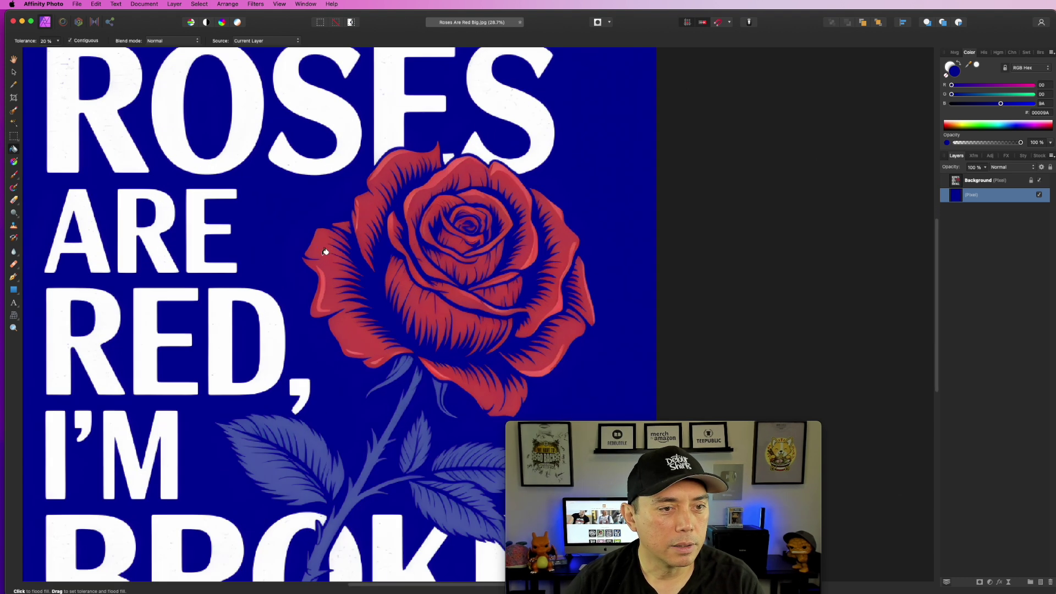
{"action": "scroll", "coordinate": [325, 252], "scroll_direction": "down", "scroll_amount": 3}
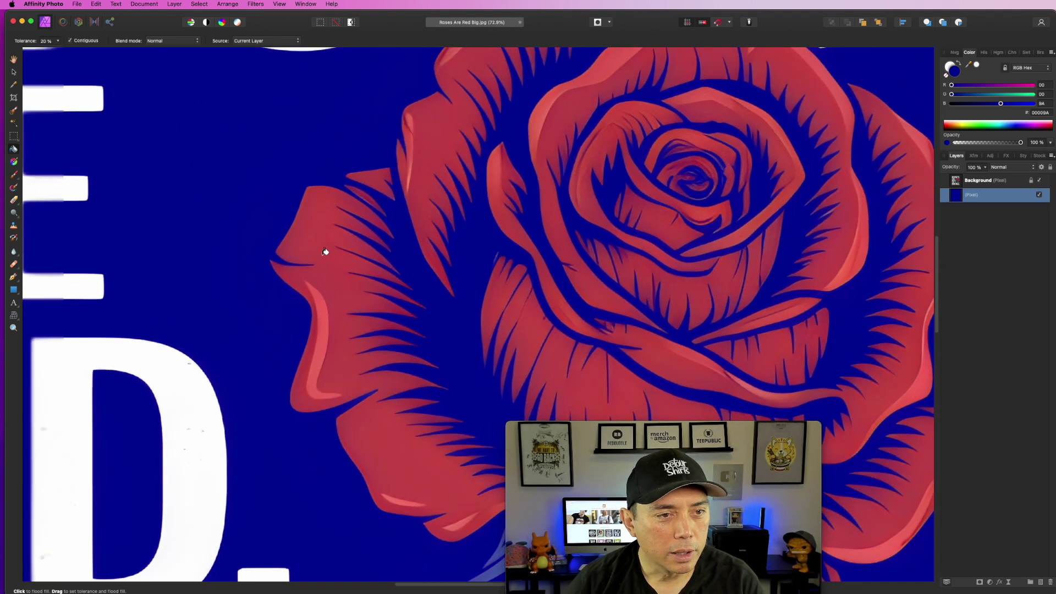
{"action": "scroll", "coordinate": [325, 252], "scroll_direction": "up", "scroll_amount": 3}
{"action": "scroll", "coordinate": [325, 252], "scroll_direction": "down", "scroll_amount": 6}
{"action": "scroll", "coordinate": [326, 252], "scroll_direction": "down", "scroll_amount": 2}
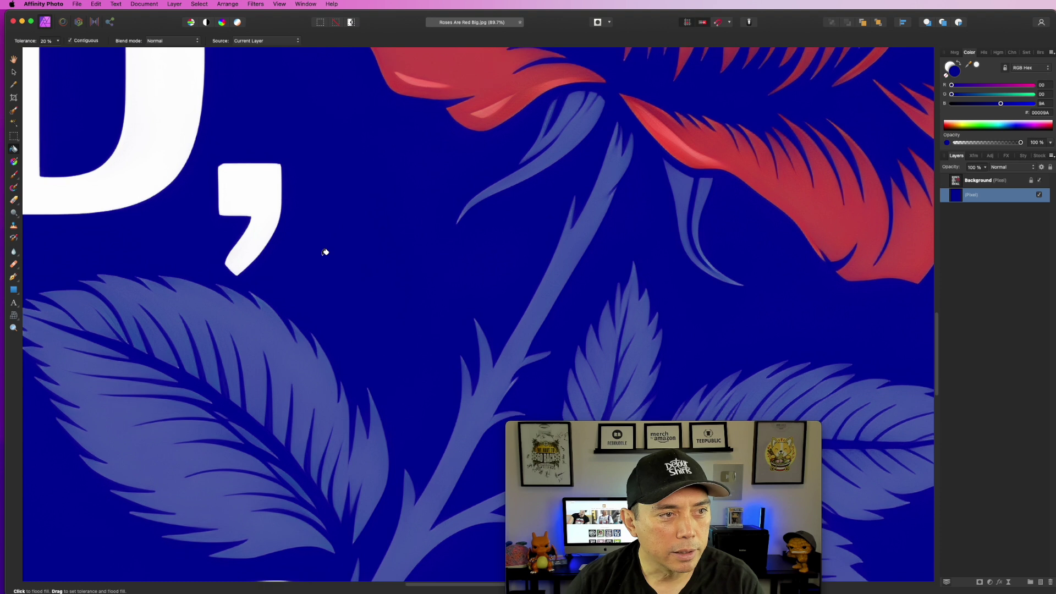
{"action": "scroll", "coordinate": [325, 252], "scroll_direction": "up", "scroll_amount": 4}
{"action": "scroll", "coordinate": [326, 252], "scroll_direction": "down", "scroll_amount": 3}
{"action": "scroll", "coordinate": [140, 68], "scroll_direction": "up", "scroll_amount": 5}
{"action": "scroll", "coordinate": [172, 399], "scroll_direction": "up", "scroll_amount": 2}
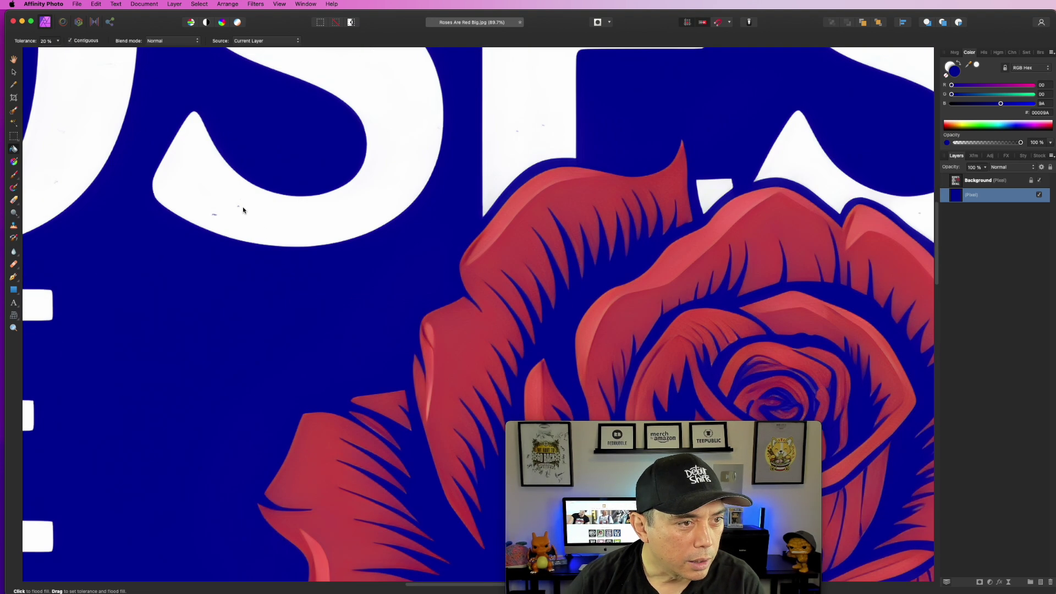
{"action": "scroll", "coordinate": [242, 210], "scroll_direction": "down", "scroll_amount": 2}
{"action": "scroll", "coordinate": [237, 212], "scroll_direction": "up", "scroll_amount": 5}
{"action": "scroll", "coordinate": [226, 214], "scroll_direction": "down", "scroll_amount": 2}
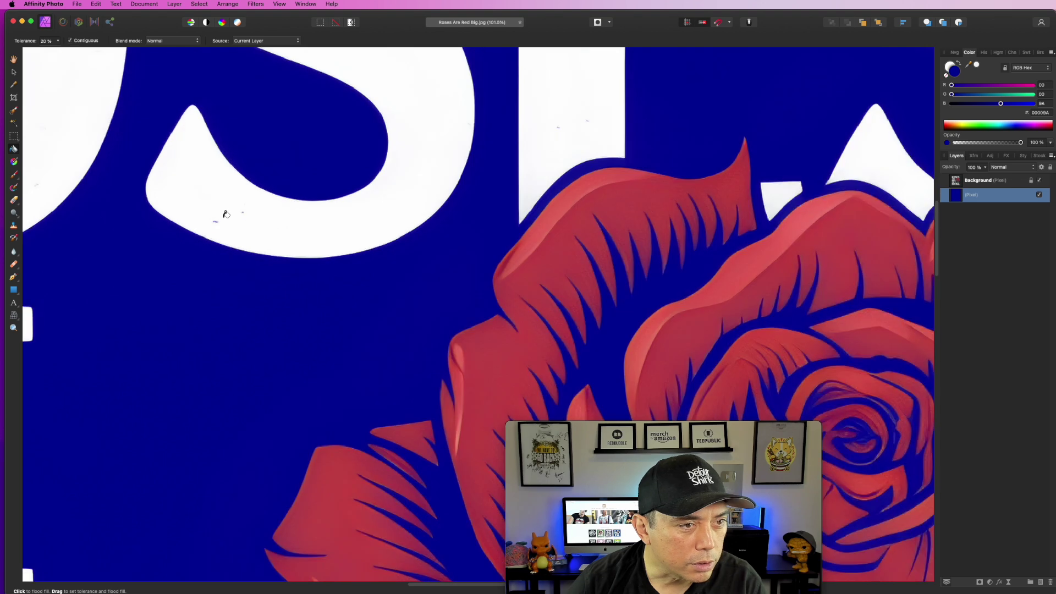
{"action": "scroll", "coordinate": [226, 214], "scroll_direction": "down", "scroll_amount": 8}
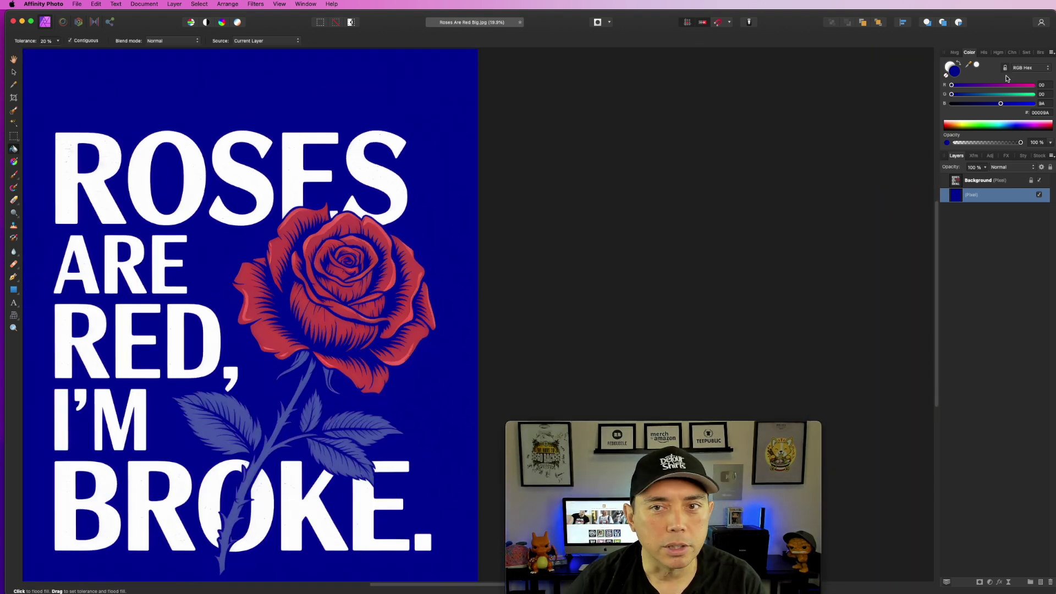
Step: Set the fill colour to bright green (11C125) and flood-fill the bottom layer with it
{"action": "left_click_drag", "start_coordinate": [952, 95], "coordinate": [934, 113]}
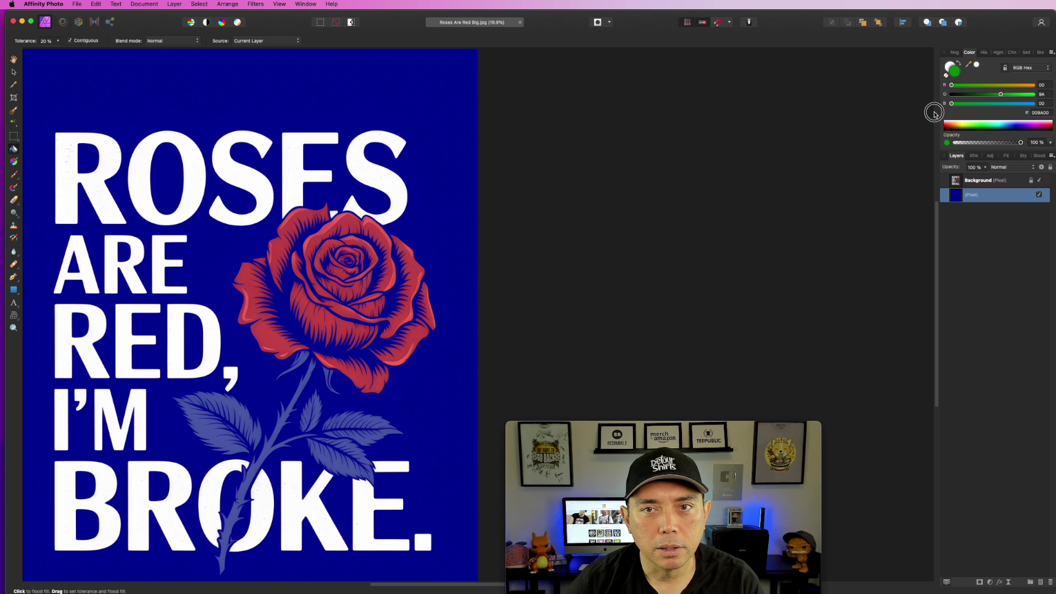
{"action": "left_click_drag", "start_coordinate": [1002, 95], "coordinate": [1013, 94]}
{"action": "left_click_drag", "start_coordinate": [952, 85], "coordinate": [964, 104]}
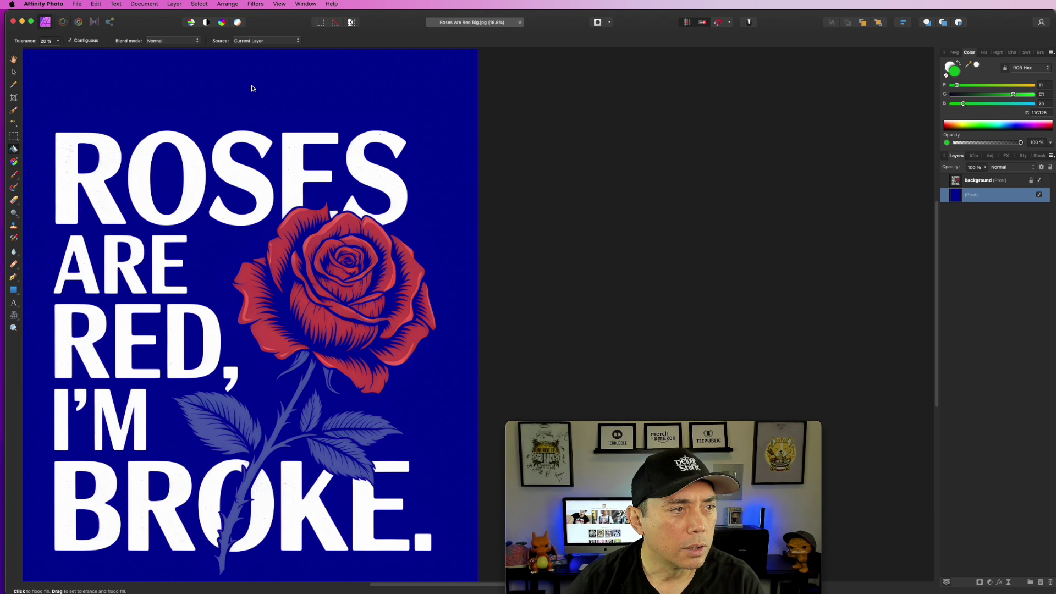
{"action": "left_click", "coordinate": [286, 83]}
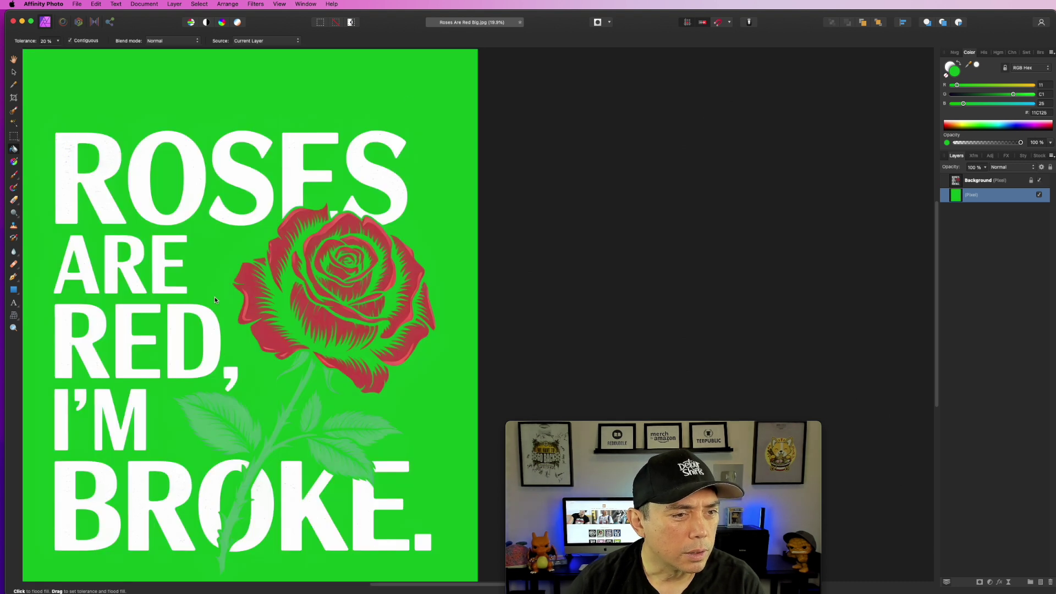
Step: Set the fill colour to black (000000) and flood-fill the bottom layer with it
{"action": "scroll", "coordinate": [214, 299], "scroll_direction": "up", "scroll_amount": 5}
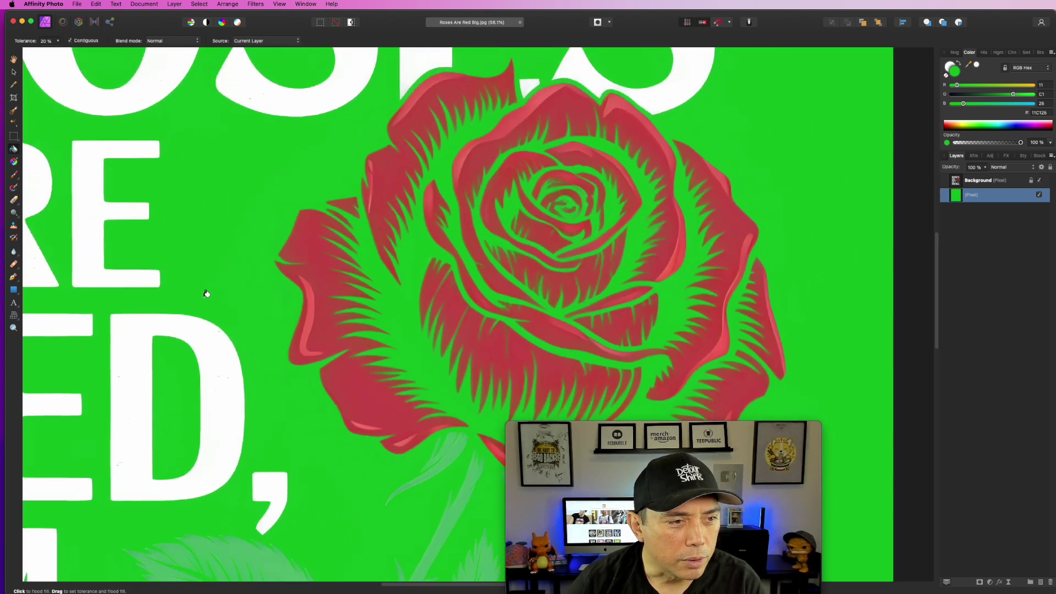
{"action": "scroll", "coordinate": [206, 294], "scroll_direction": "down", "scroll_amount": 4}
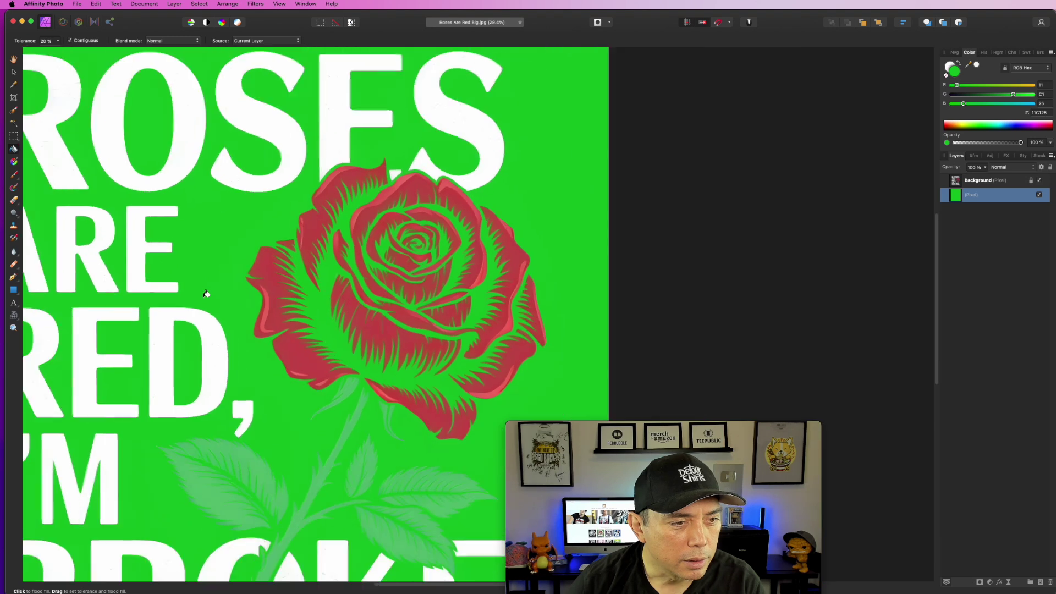
{"action": "scroll", "coordinate": [206, 293], "scroll_direction": "down", "scroll_amount": 4}
{"action": "scroll", "coordinate": [206, 294], "scroll_direction": "up", "scroll_amount": 2}
{"action": "scroll", "coordinate": [206, 294], "scroll_direction": "down", "scroll_amount": 2}
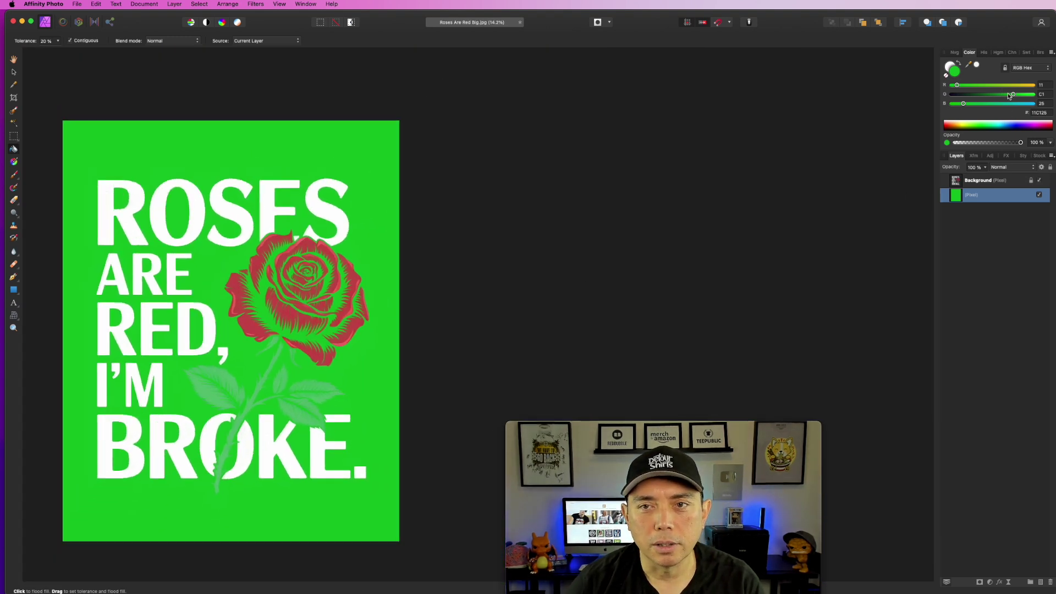
{"action": "left_click_drag", "start_coordinate": [1014, 94], "coordinate": [952, 104]}
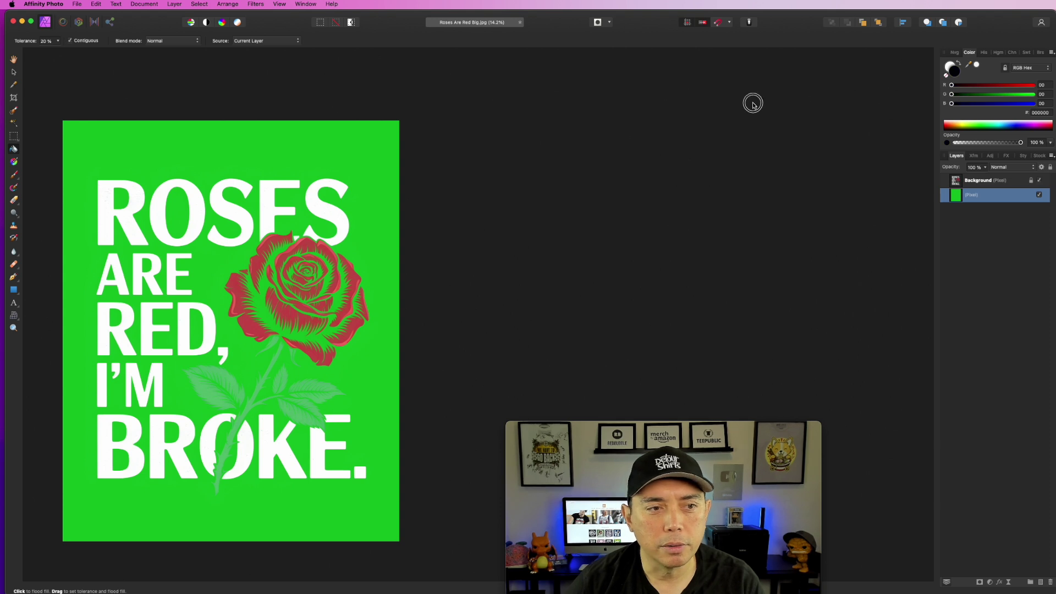
{"action": "left_click", "coordinate": [364, 129]}
Step: Inspect the lettering, rose and leaves against the black backdrop for specks and rough edges
{"action": "scroll", "coordinate": [117, 308], "scroll_direction": "up", "scroll_amount": 5}
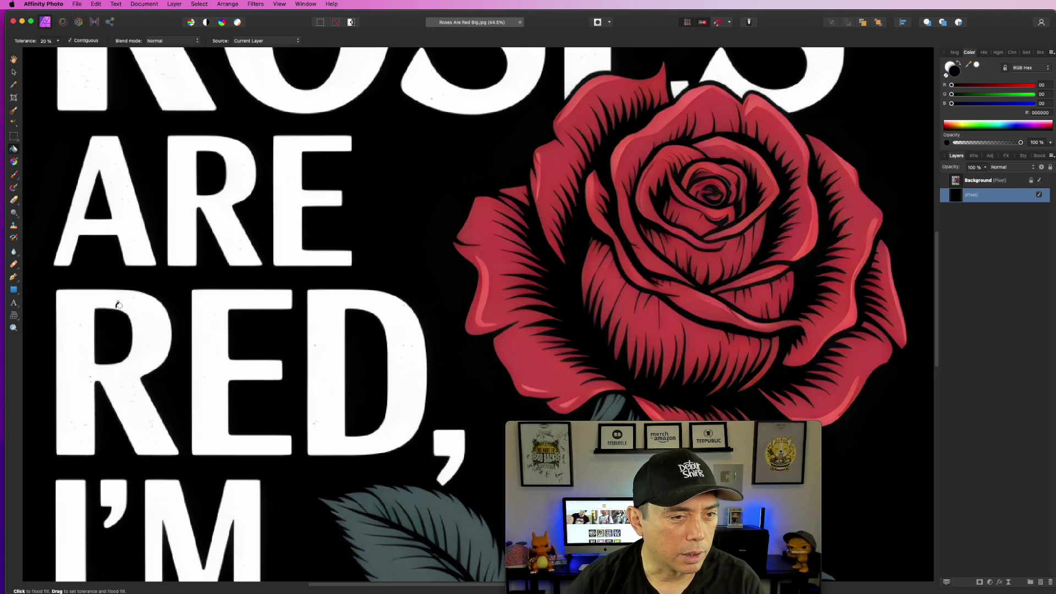
{"action": "scroll", "coordinate": [118, 305], "scroll_direction": "up", "scroll_amount": 5}
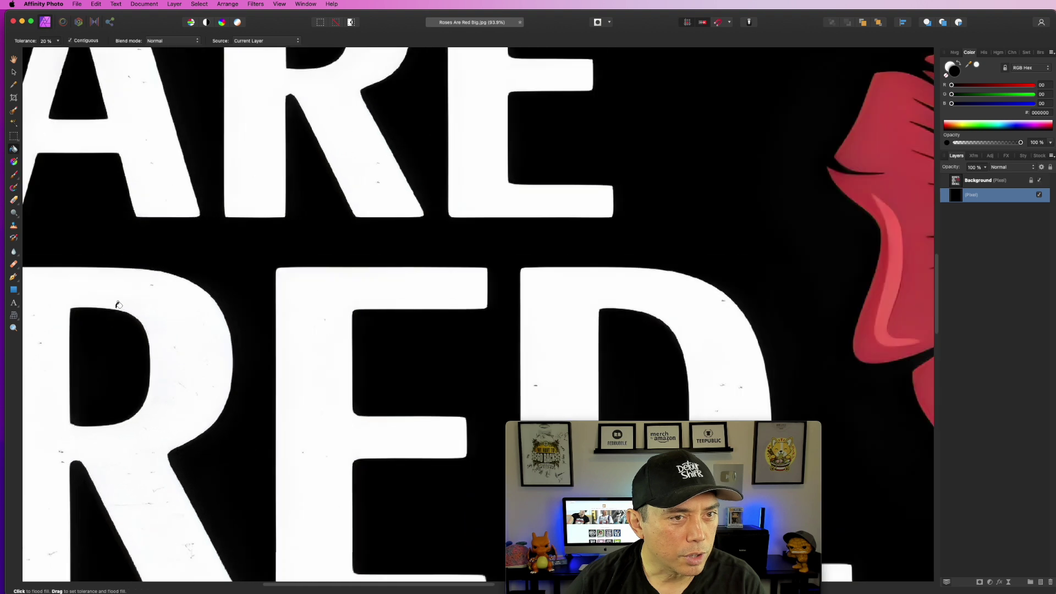
{"action": "scroll", "coordinate": [118, 305], "scroll_direction": "down", "scroll_amount": 8}
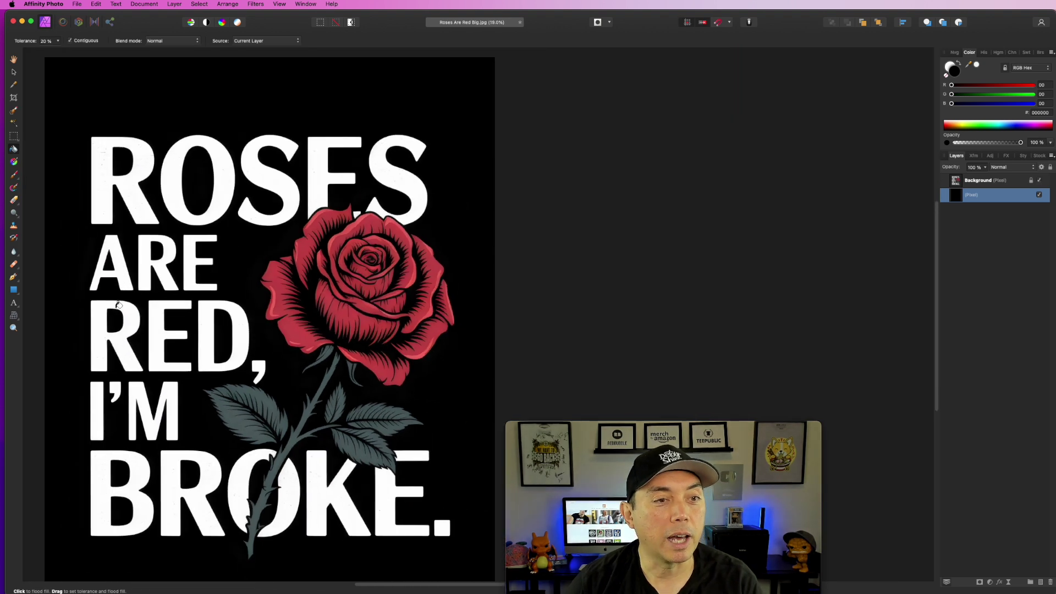
{"action": "scroll", "coordinate": [118, 305], "scroll_direction": "down", "scroll_amount": 1}
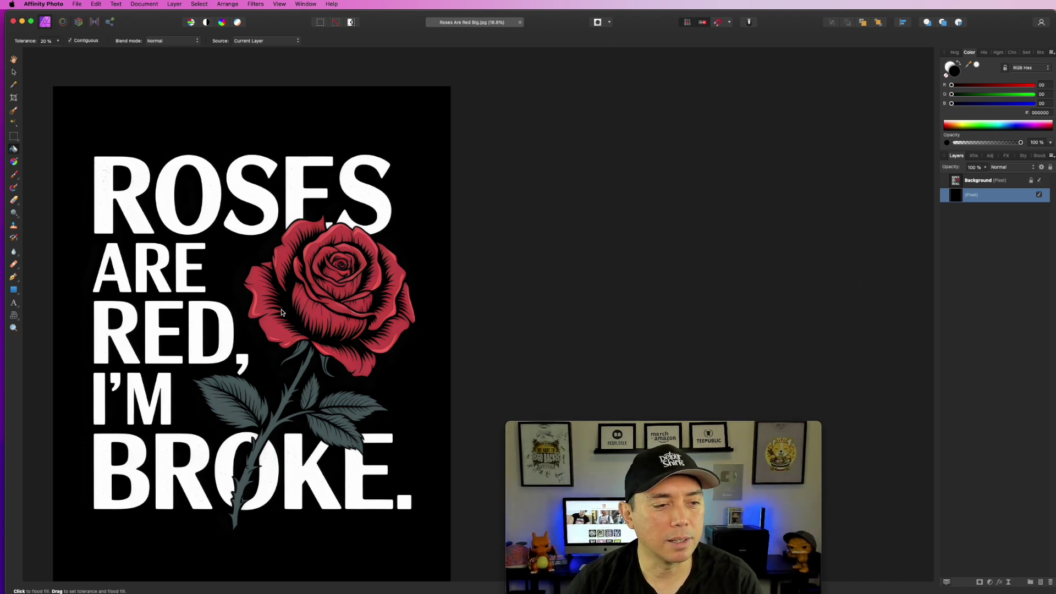
{"action": "scroll", "coordinate": [96, 397], "scroll_direction": "up", "scroll_amount": 5}
{"action": "scroll", "coordinate": [97, 397], "scroll_direction": "up", "scroll_amount": 10}
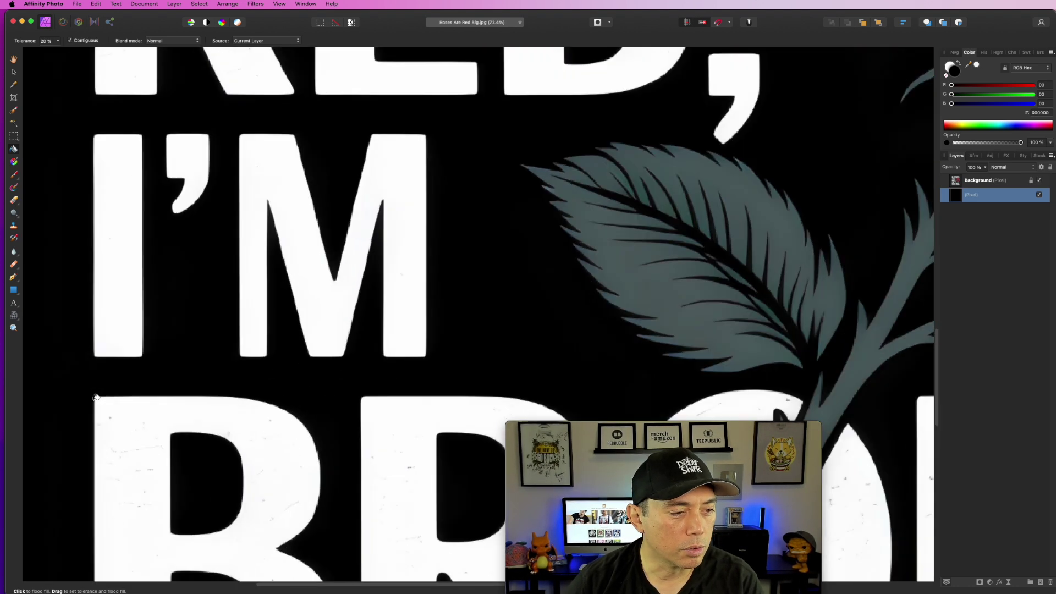
{"action": "scroll", "coordinate": [96, 397], "scroll_direction": "down", "scroll_amount": 10}
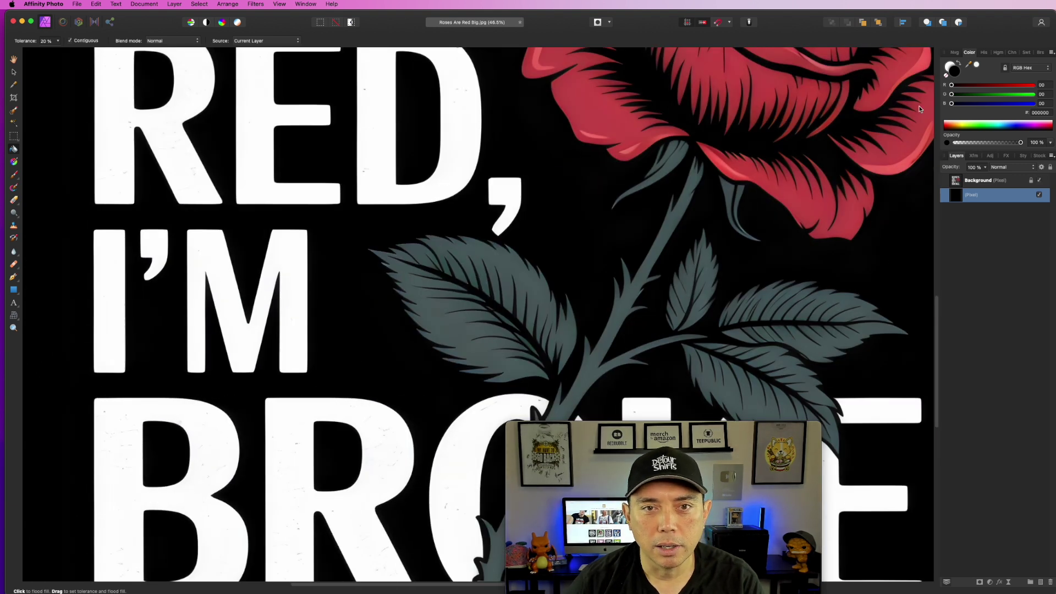
{"action": "scroll", "coordinate": [881, 123], "scroll_direction": "down", "scroll_amount": 4}
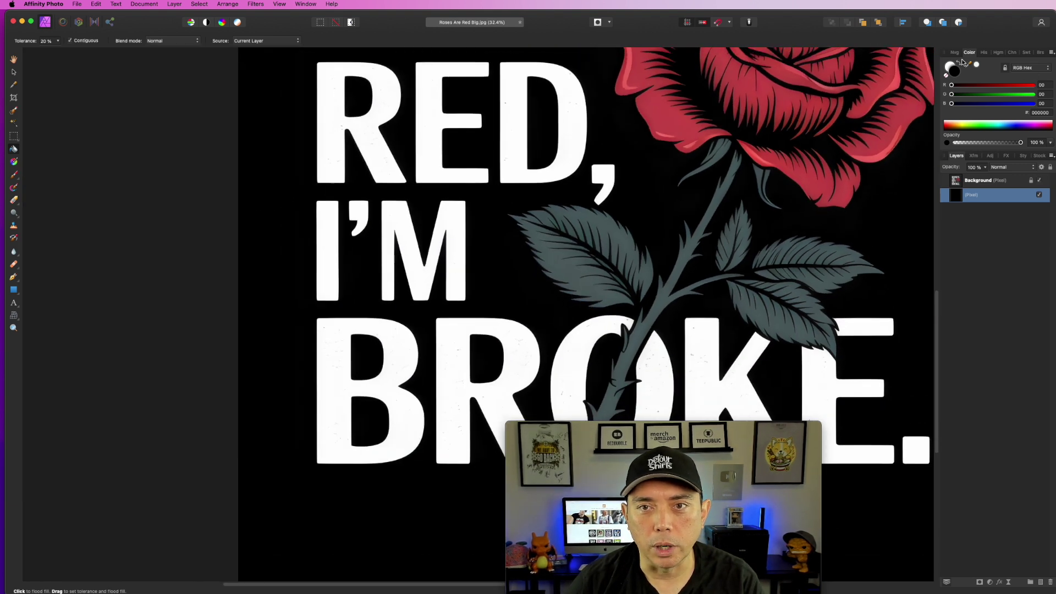
Step: Swap the fill colour to white (FFFFFF) and flood-fill the bottom layer with it
{"action": "left_click", "coordinate": [958, 65]}
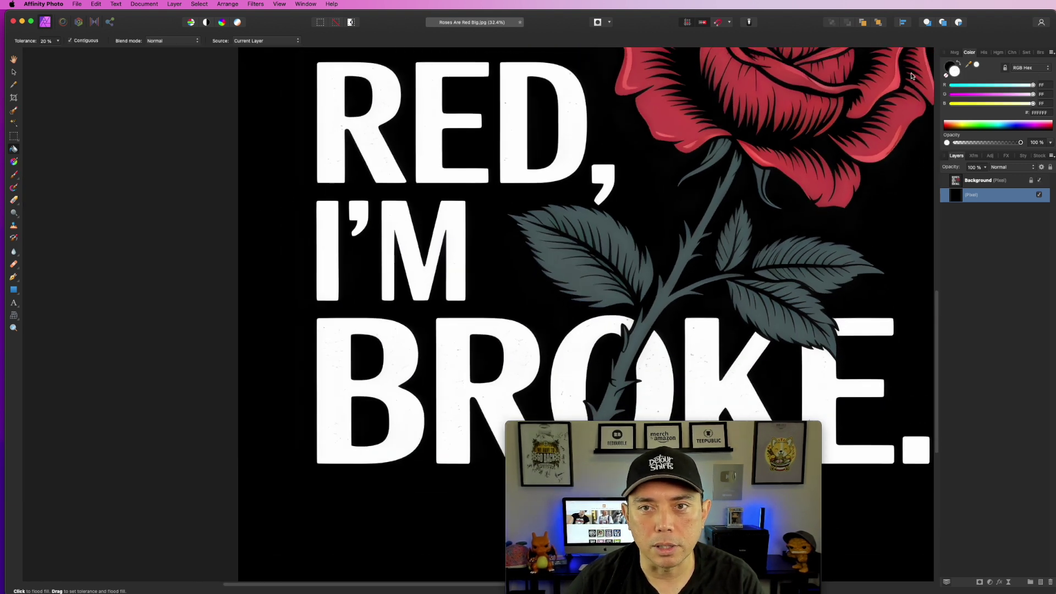
{"action": "scroll", "coordinate": [690, 155], "scroll_direction": "up", "scroll_amount": 5}
{"action": "scroll", "coordinate": [690, 154], "scroll_direction": "up", "scroll_amount": 4}
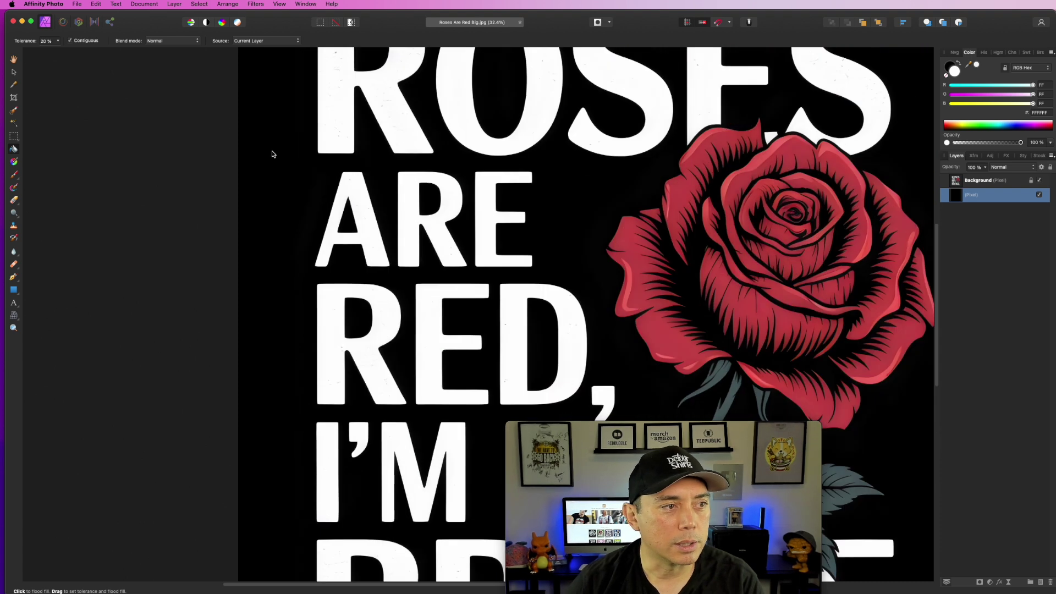
{"action": "left_click", "coordinate": [288, 115]}
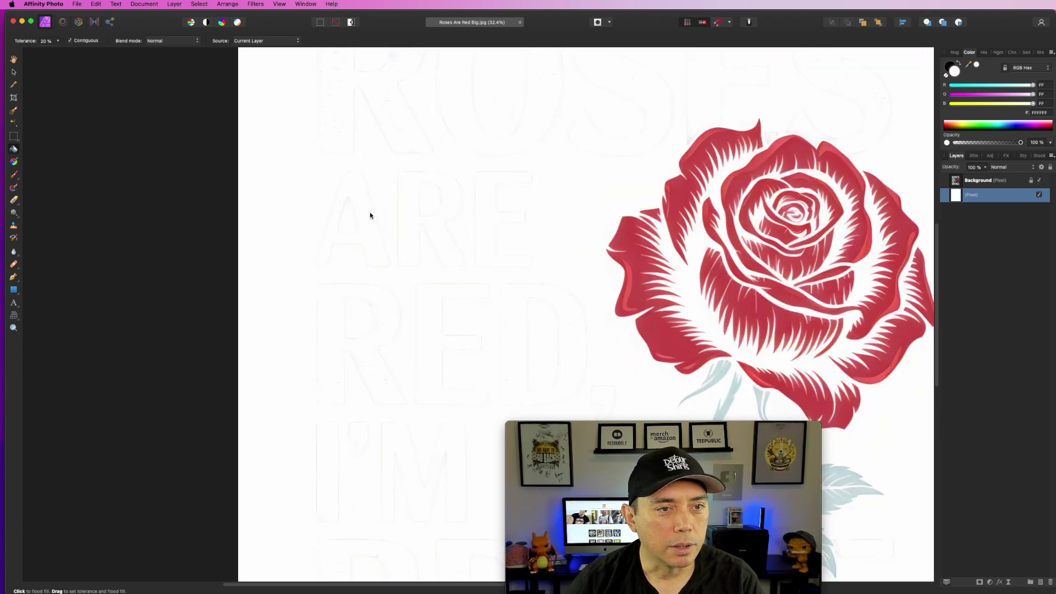
Step: Inspect the lettering outlines and the rose against the white backdrop for leftover edge pixels
{"action": "scroll", "coordinate": [369, 212], "scroll_direction": "up", "scroll_amount": 5}
{"action": "scroll", "coordinate": [467, 193], "scroll_direction": "up", "scroll_amount": 4}
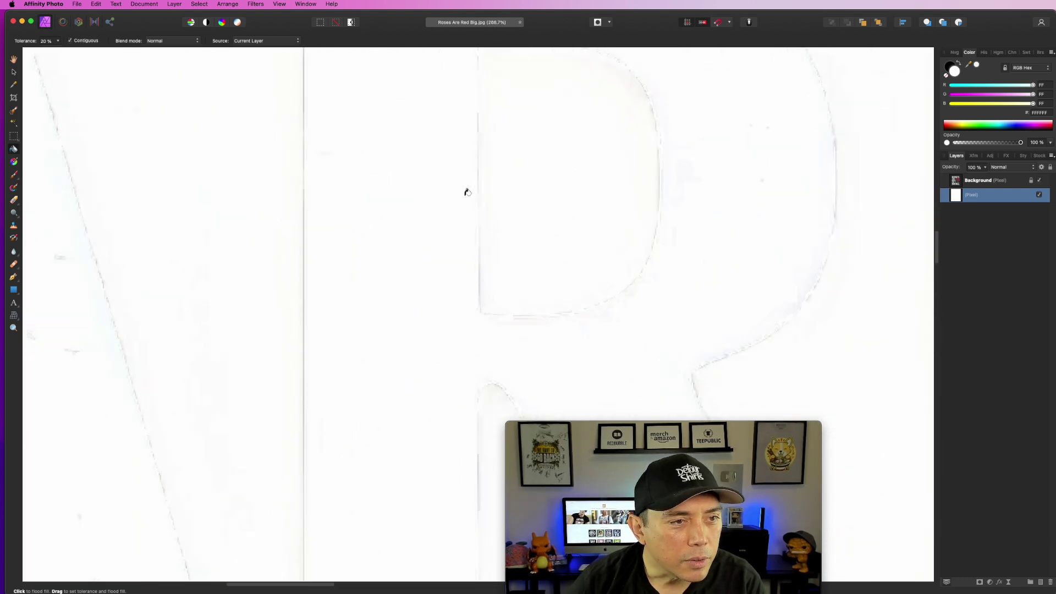
{"action": "scroll", "coordinate": [466, 192], "scroll_direction": "down", "scroll_amount": 10}
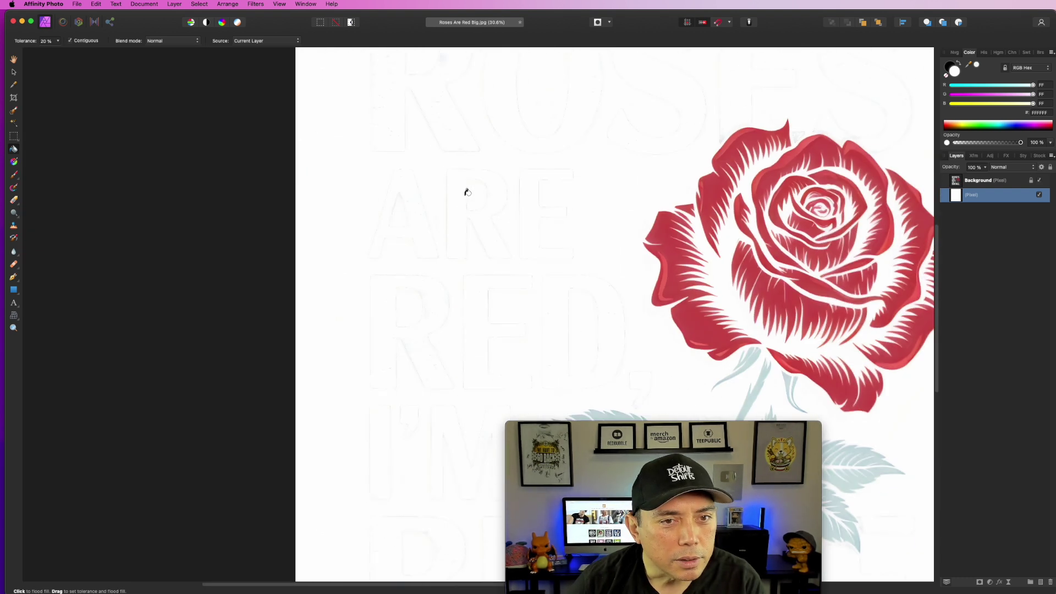
{"action": "scroll", "coordinate": [467, 192], "scroll_direction": "down", "scroll_amount": 1}
{"action": "scroll", "coordinate": [636, 241], "scroll_direction": "down", "scroll_amount": 1}
{"action": "scroll", "coordinate": [637, 236], "scroll_direction": "up", "scroll_amount": 2}
{"action": "scroll", "coordinate": [488, 165], "scroll_direction": "up", "scroll_amount": 2}
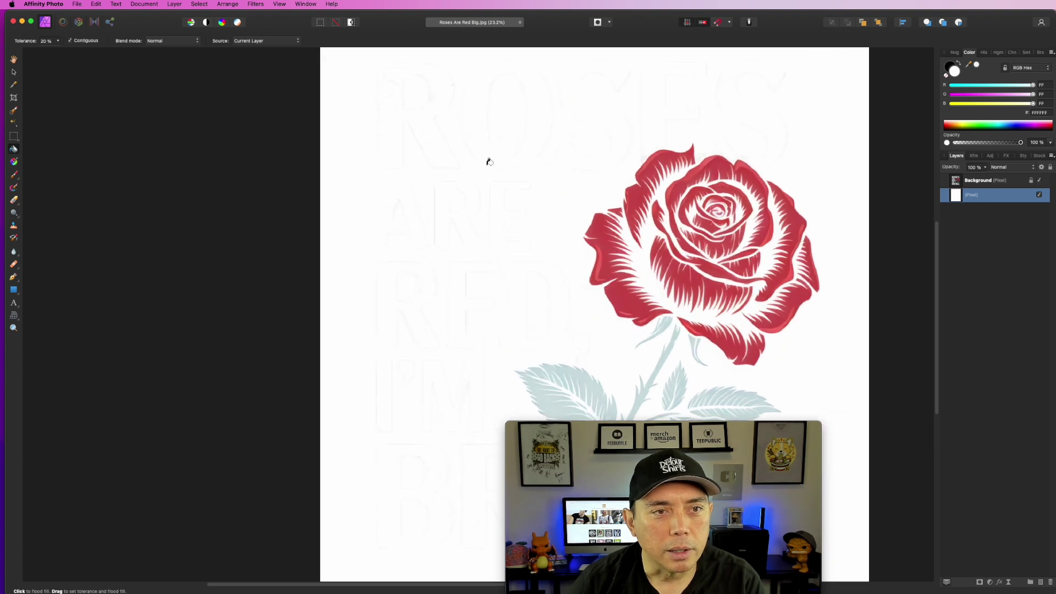
Step: Set the fill colour to bright yellow, flood-fill the bottom layer and check the lettering up close
{"action": "left_click", "coordinate": [953, 103]}
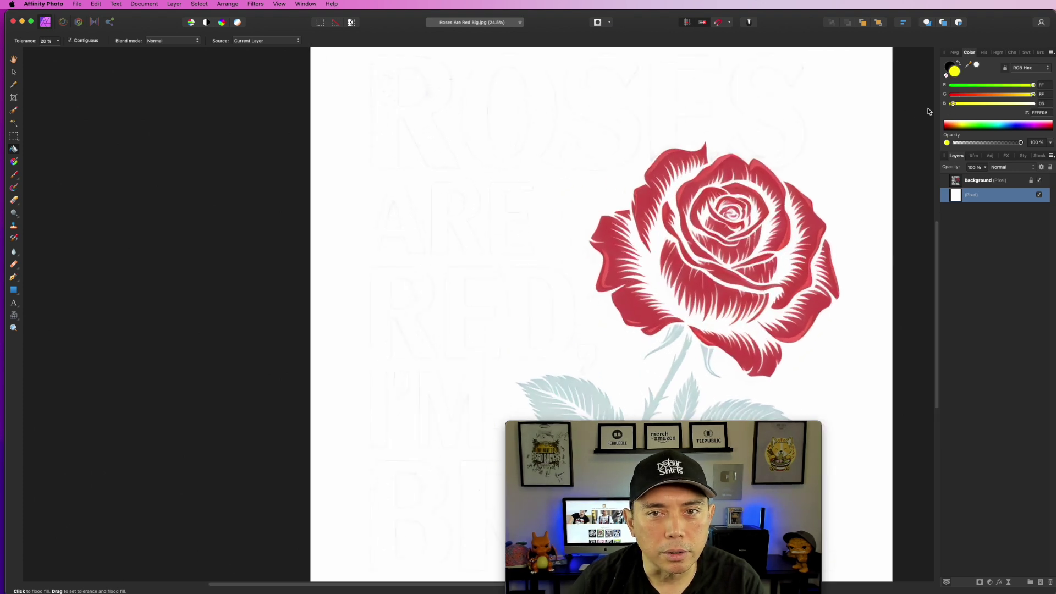
{"action": "left_click", "coordinate": [344, 110]}
{"action": "scroll", "coordinate": [356, 140], "scroll_direction": "up", "scroll_amount": 3}
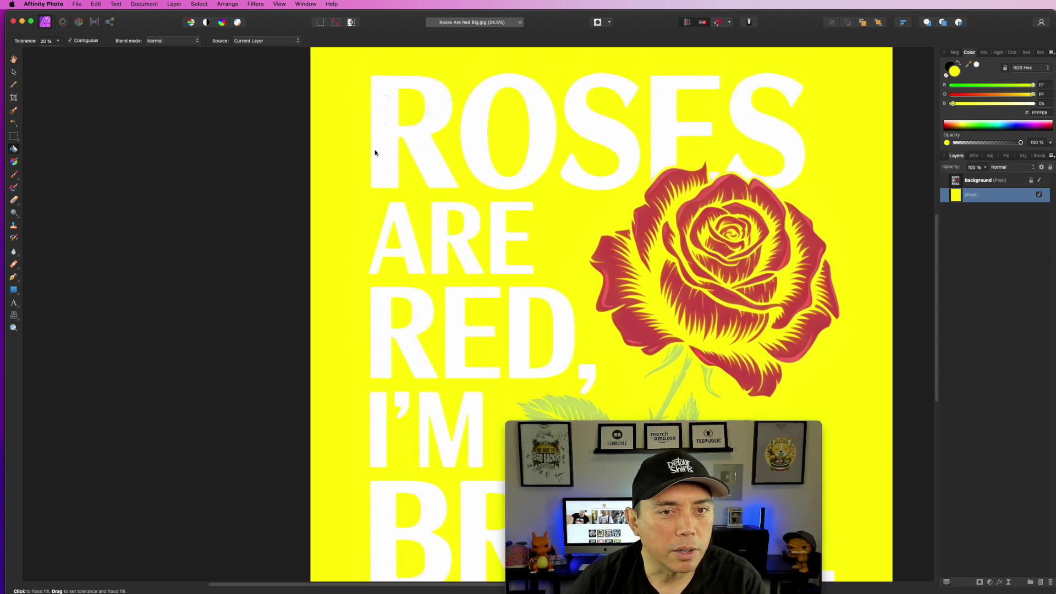
{"action": "scroll", "coordinate": [364, 157], "scroll_direction": "up", "scroll_amount": 5}
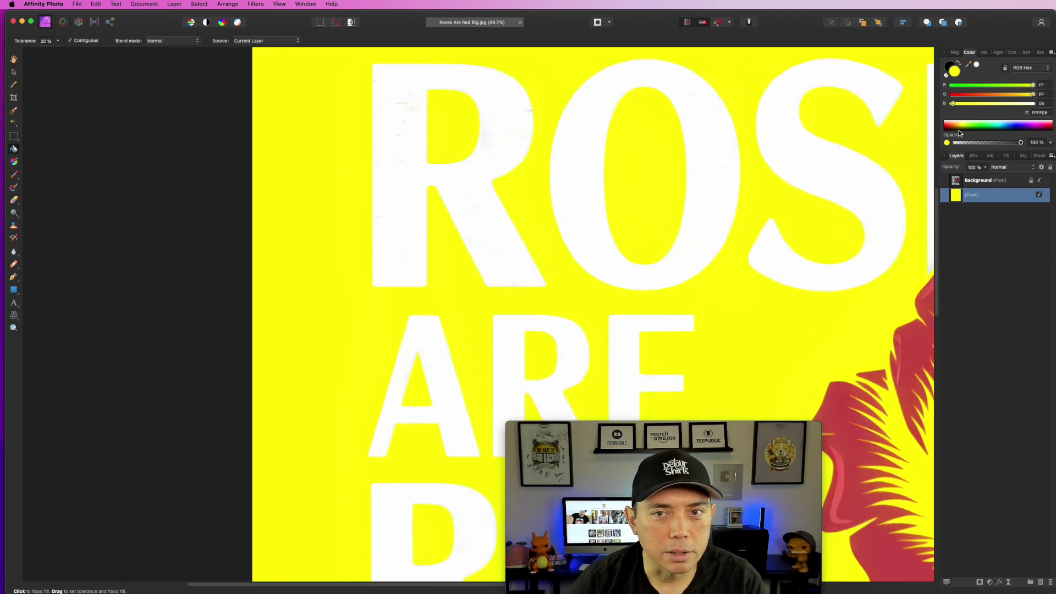
Step: Refill the bottom layer with purple (A02DCF) and check the whole design against it
{"action": "mouse_move", "coordinate": [952, 104]}
{"action": "left_mouse_down"}
{"action": "mouse_move", "coordinate": [1021, 95]}
{"action": "mouse_move", "coordinate": [966, 94]}
{"action": "left_mouse_up"}
{"action": "left_click", "coordinate": [386, 135]}
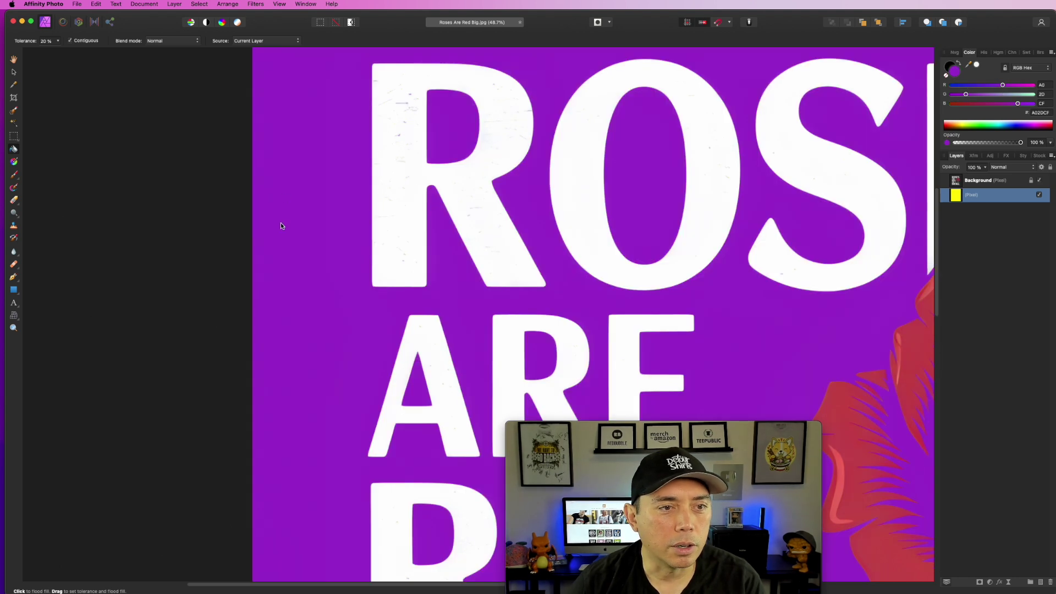
{"action": "scroll", "coordinate": [341, 268], "scroll_direction": "down", "scroll_amount": 2}
{"action": "scroll", "coordinate": [342, 269], "scroll_direction": "down", "scroll_amount": 3}
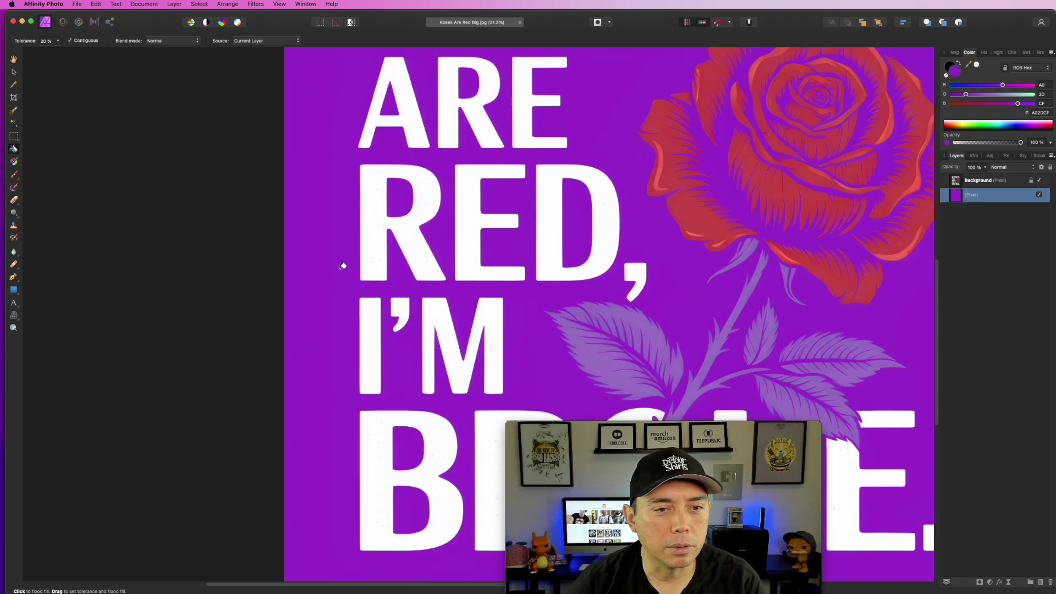
{"action": "scroll", "coordinate": [343, 266], "scroll_direction": "down", "scroll_amount": 3}
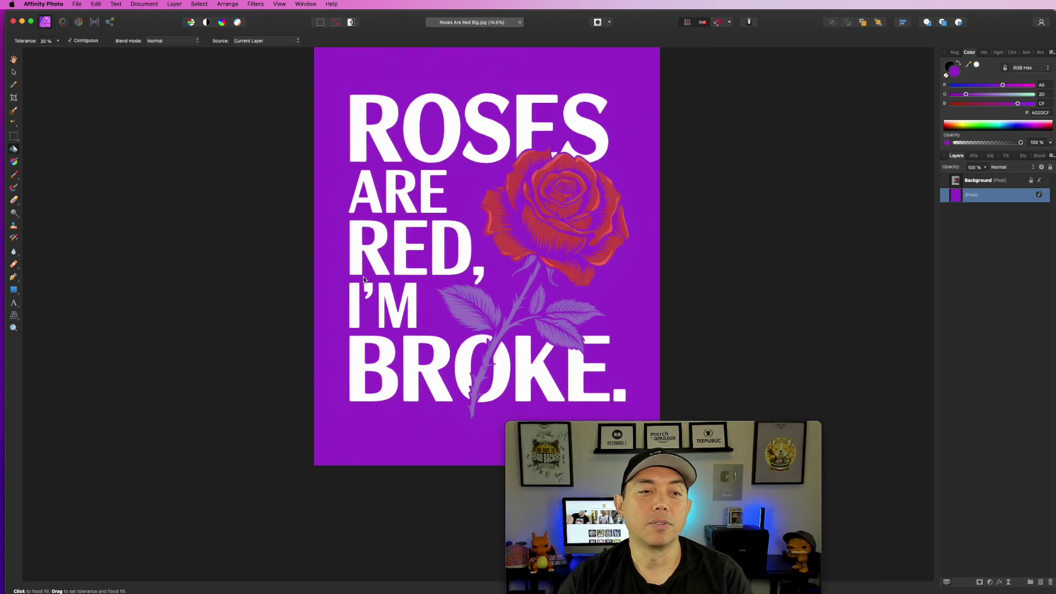
{"action": "scroll", "coordinate": [363, 276], "scroll_direction": "up", "scroll_amount": 1}
{"action": "scroll", "coordinate": [365, 274], "scroll_direction": "up", "scroll_amount": 1}
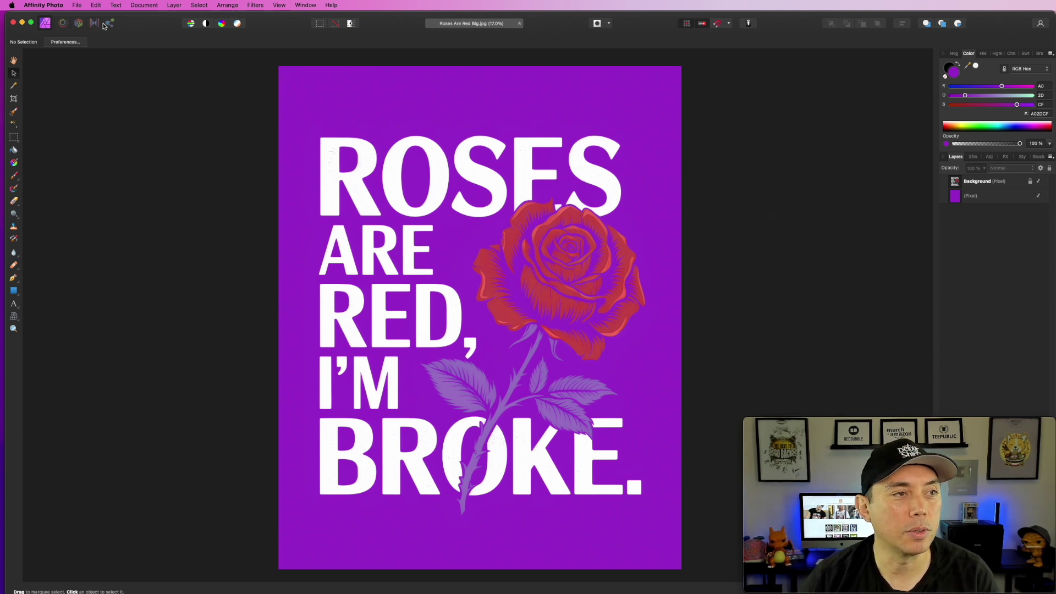
Step: Resize the canvas to 4500 × 5400 px with the anchor at the centre
{"action": "left_click", "coordinate": [132, 6]}
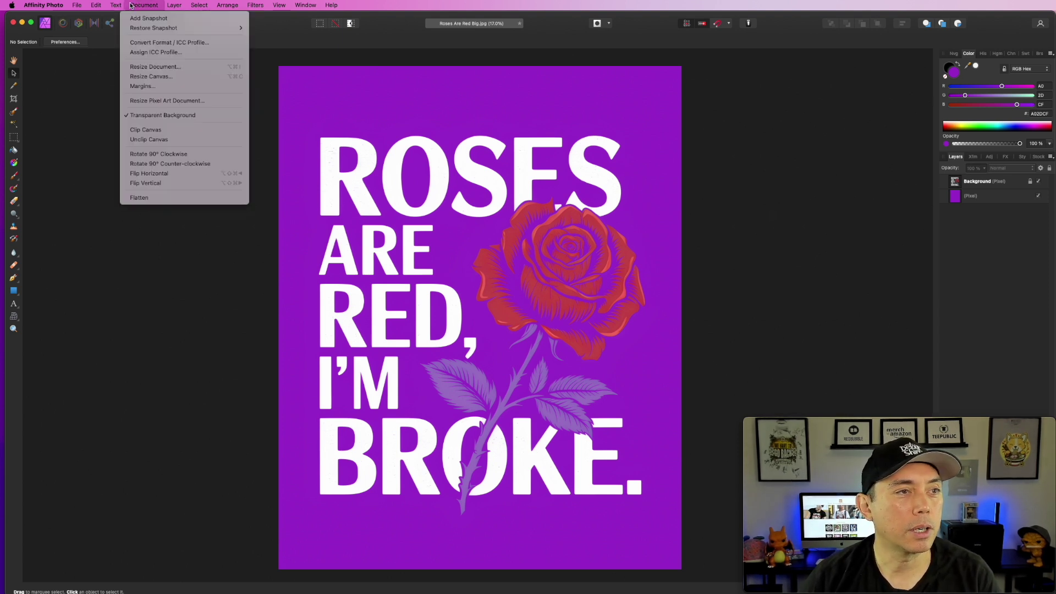
{"action": "left_click", "coordinate": [134, 78]}
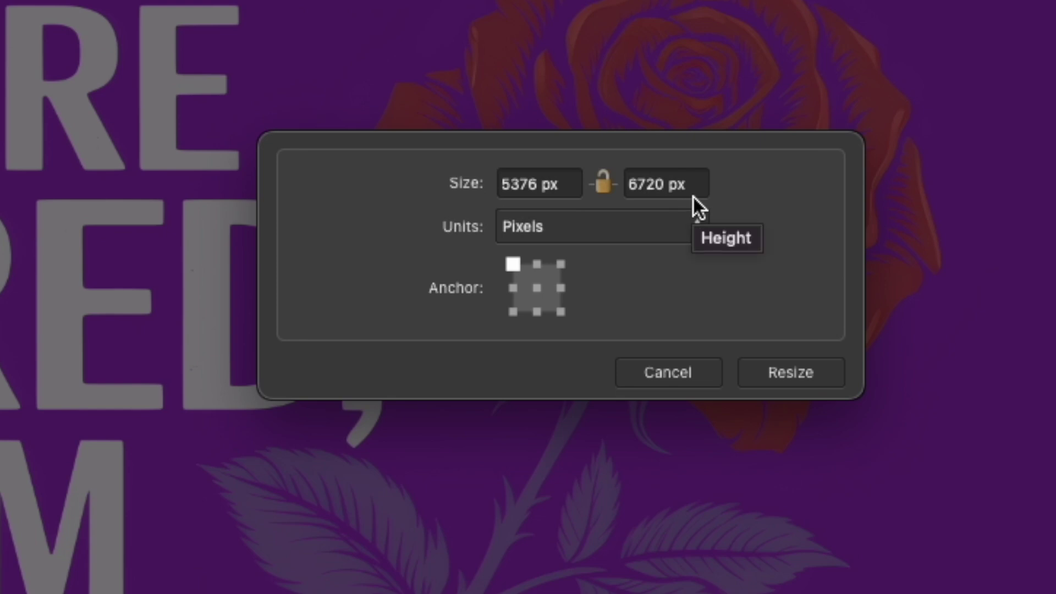
{"action": "left_click", "coordinate": [533, 182]}
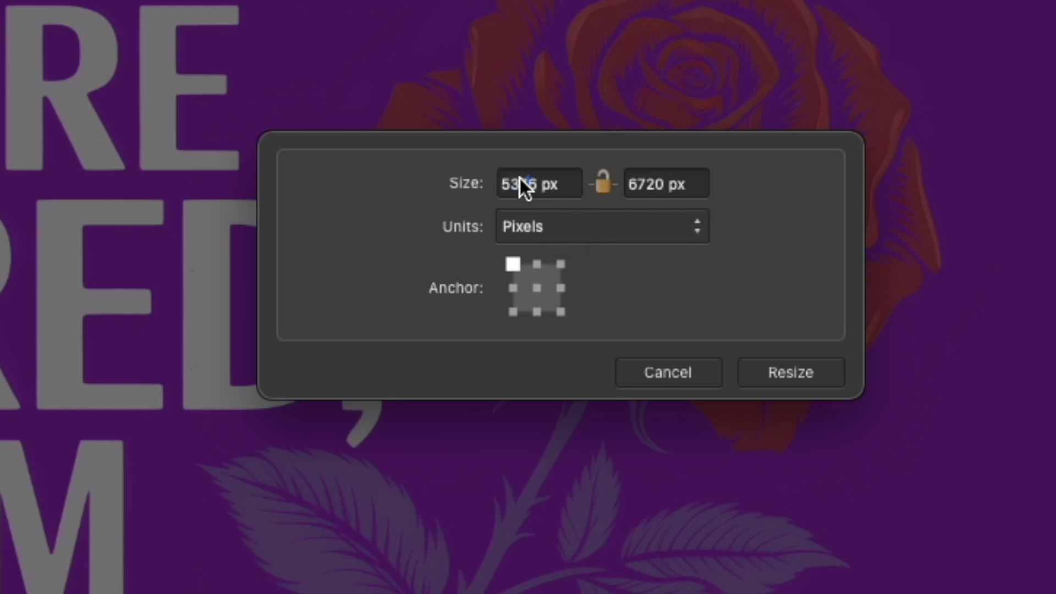
{"action": "type", "text": "4500"}
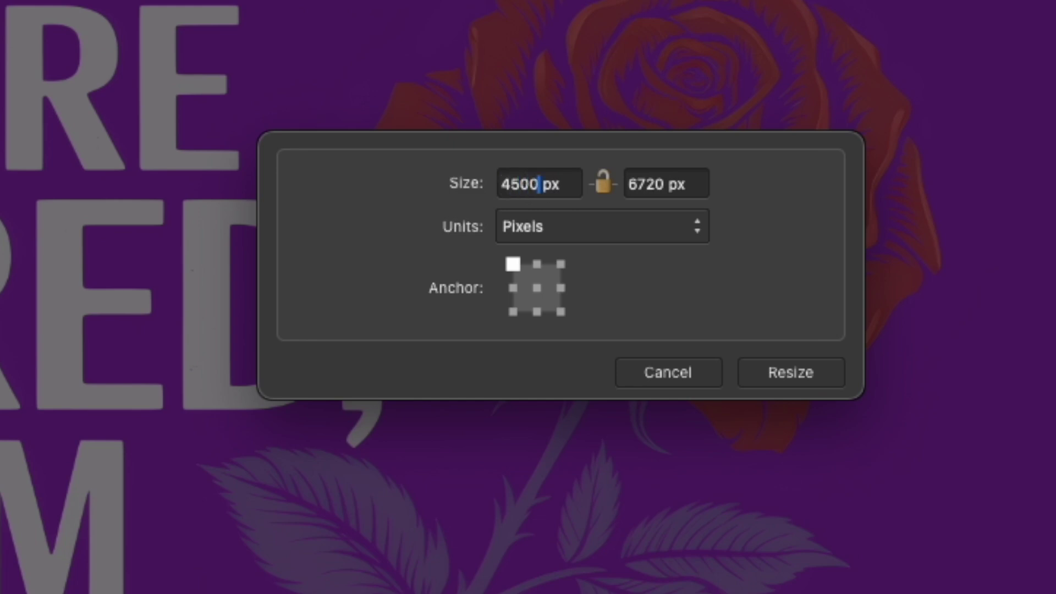
{"action": "type", "text": "5400"}
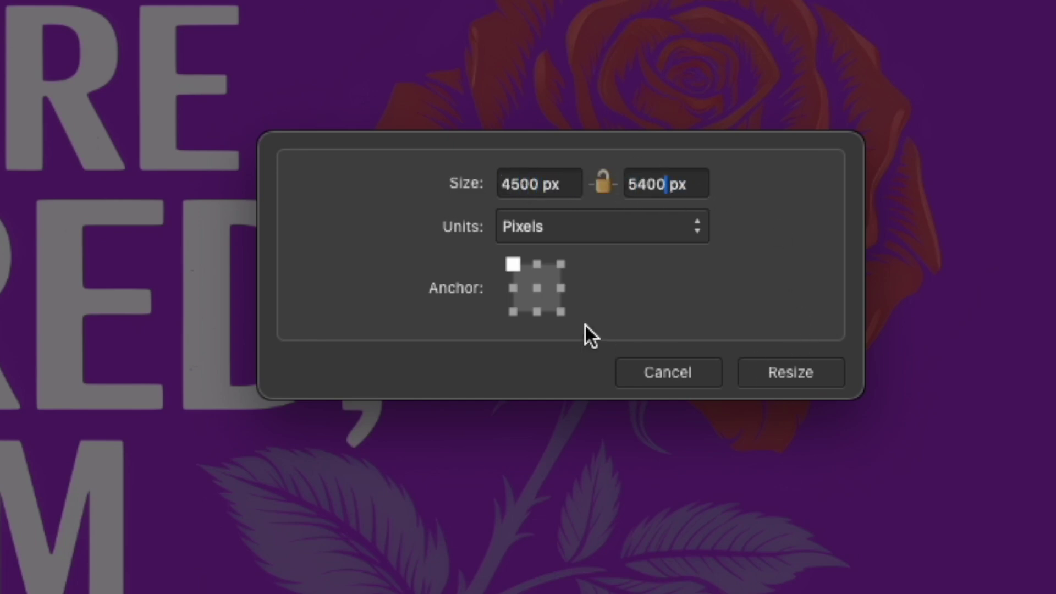
{"action": "left_click", "coordinate": [537, 288]}
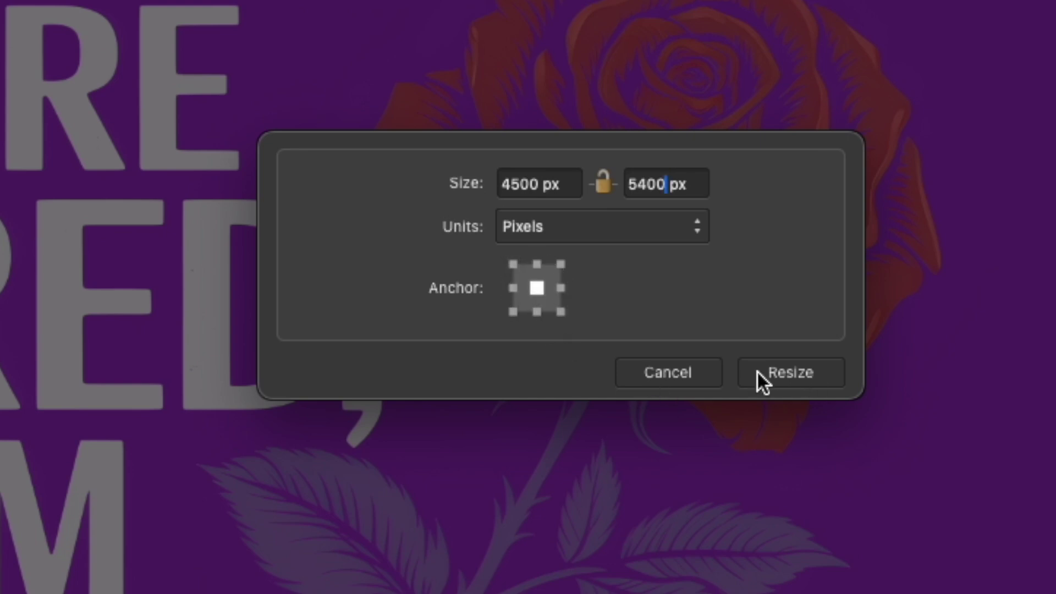
{"action": "left_click", "coordinate": [777, 374]}
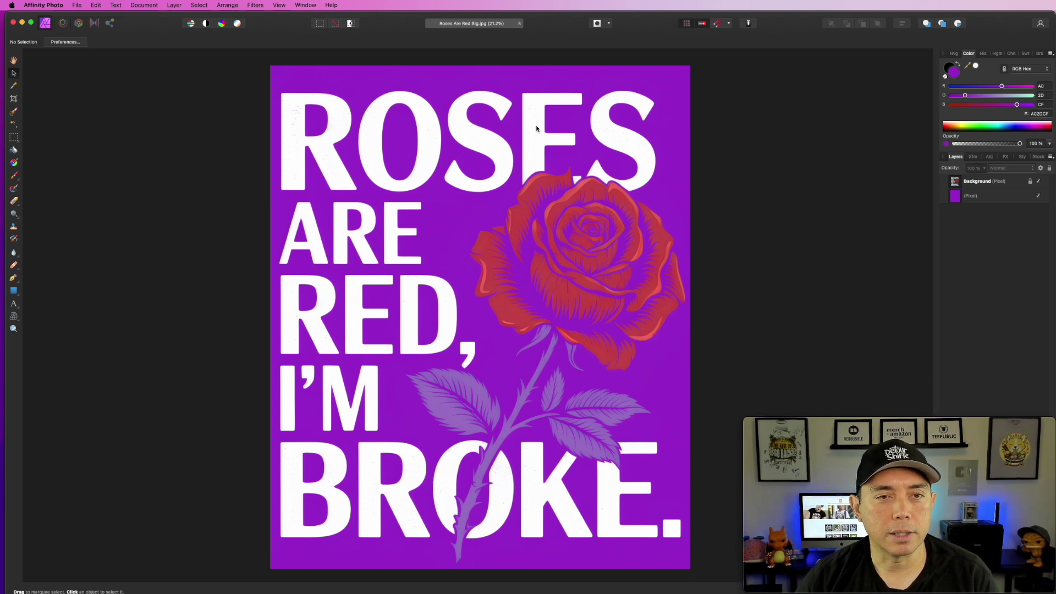
Step: Delete the purple backdrop layer beneath the Background layer
{"action": "left_click", "coordinate": [975, 200]}
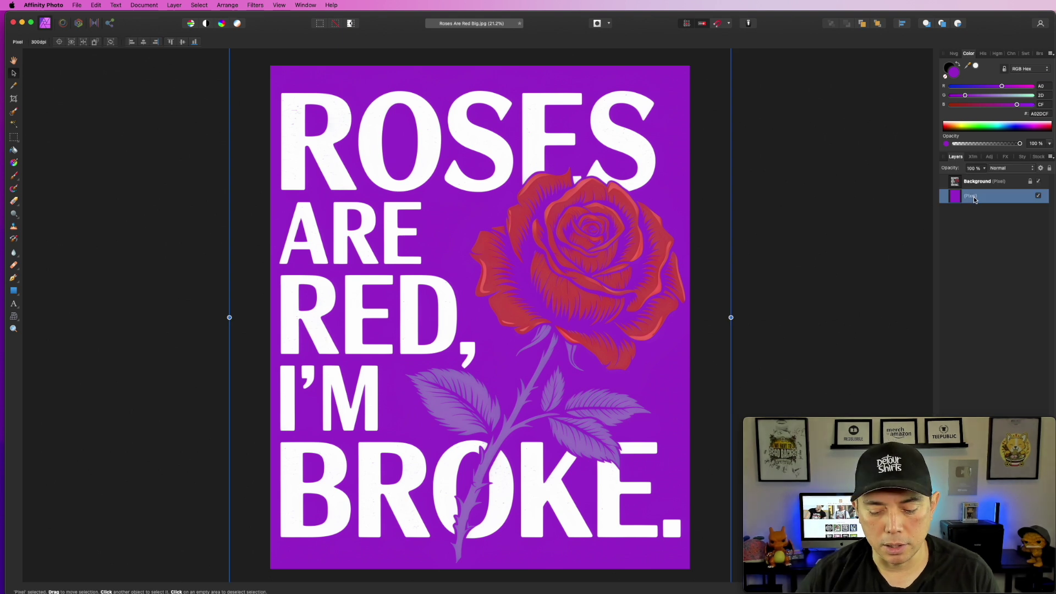
{"action": "key", "text": "Delete"}
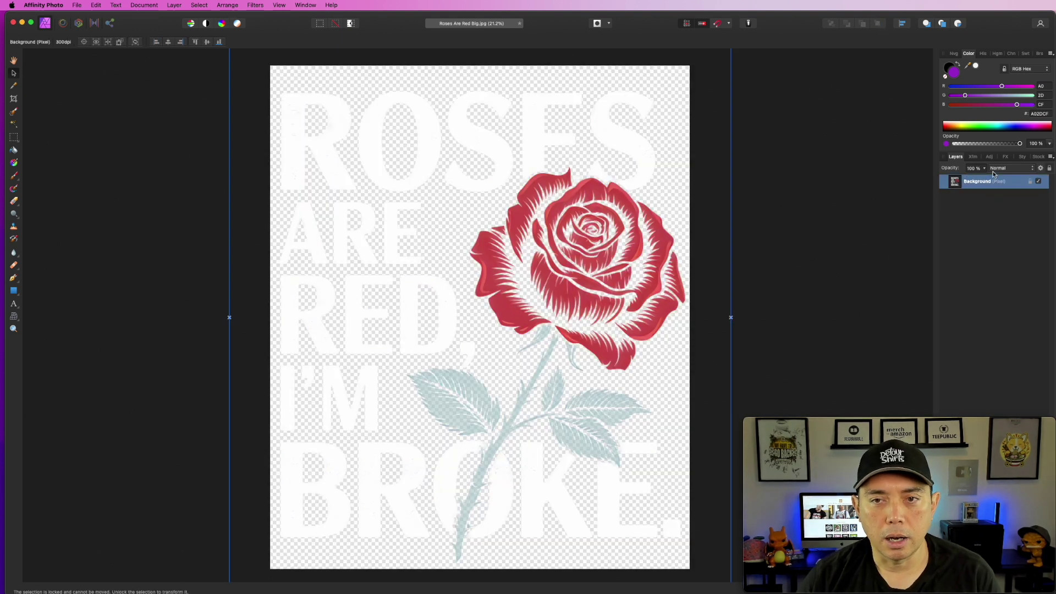
Step: Unlock the Background layer and move the design slightly upward on the canvas
{"action": "left_click", "coordinate": [1031, 182]}
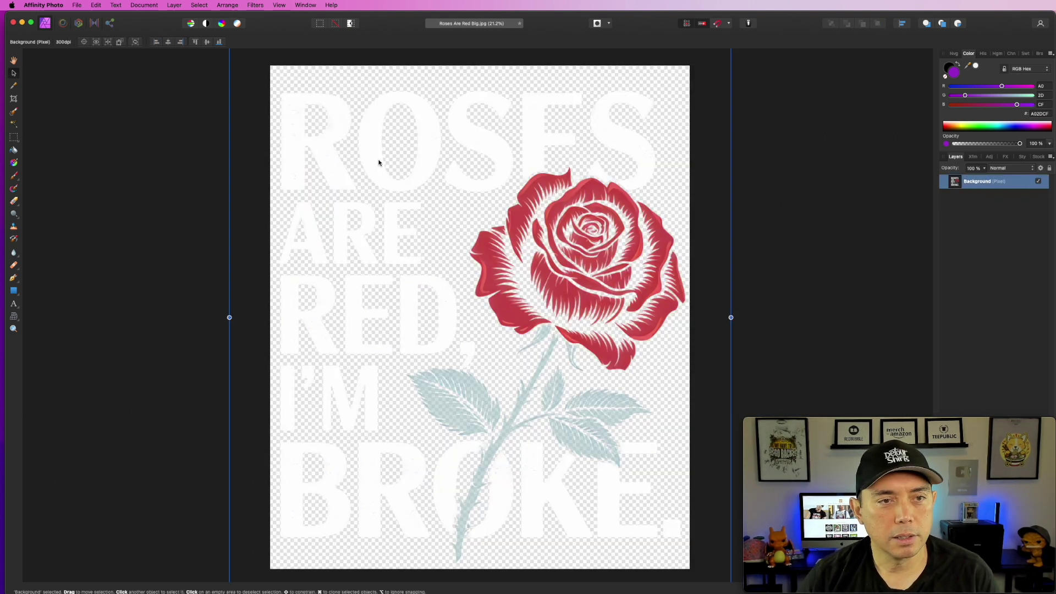
{"action": "left_click", "coordinate": [417, 145]}
{"action": "left_click_drag", "start_coordinate": [416, 145], "coordinate": [414, 127]}
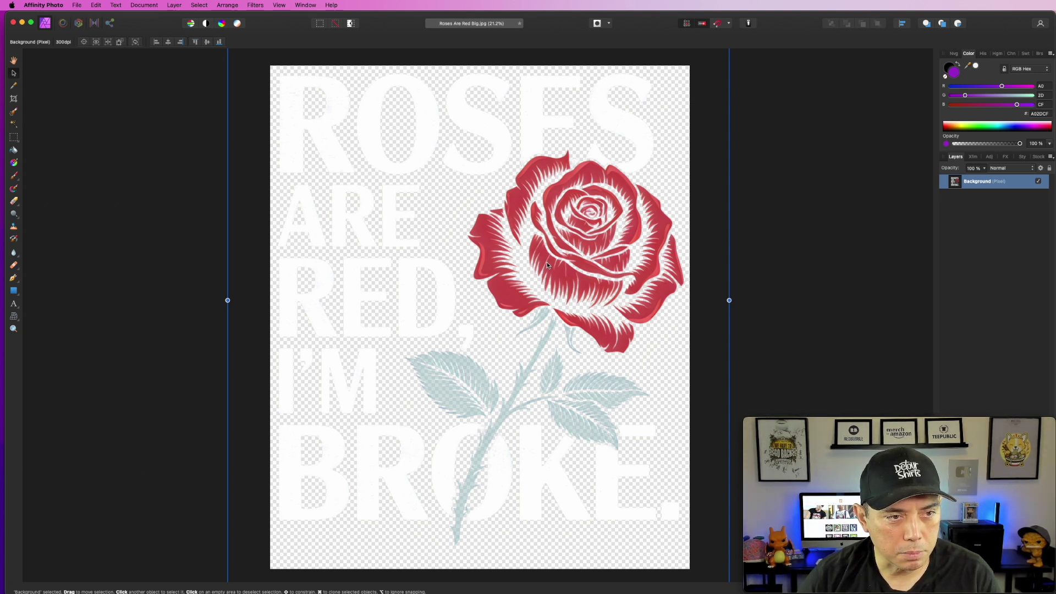
Step: Try centring the design horizontally on the canvas, fine-tune its position by eye, and deselect it
{"action": "left_click_drag", "start_coordinate": [323, 136], "coordinate": [322, 136]}
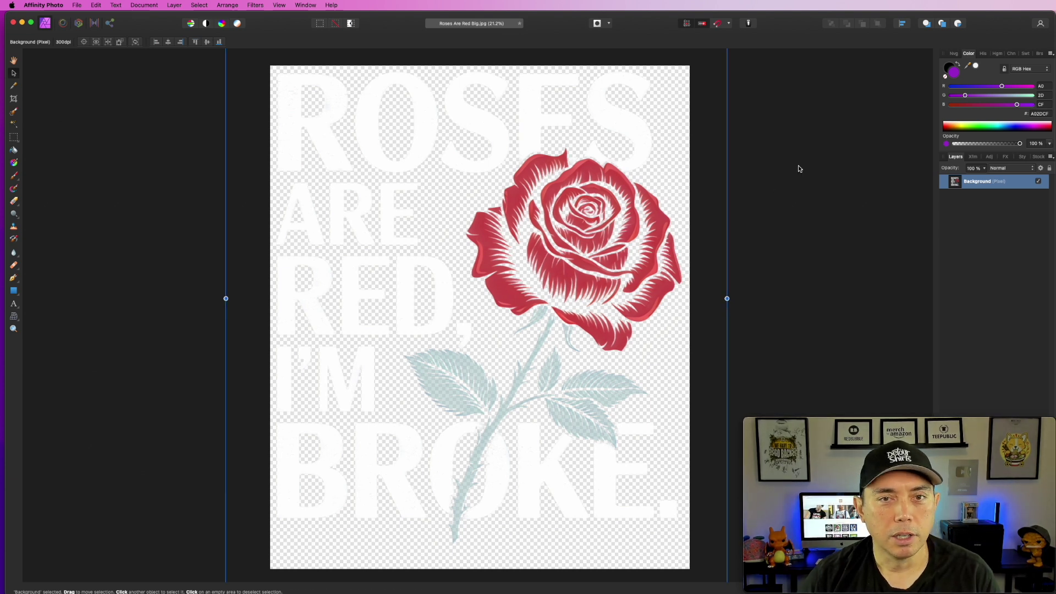
{"action": "left_click", "coordinate": [902, 25]}
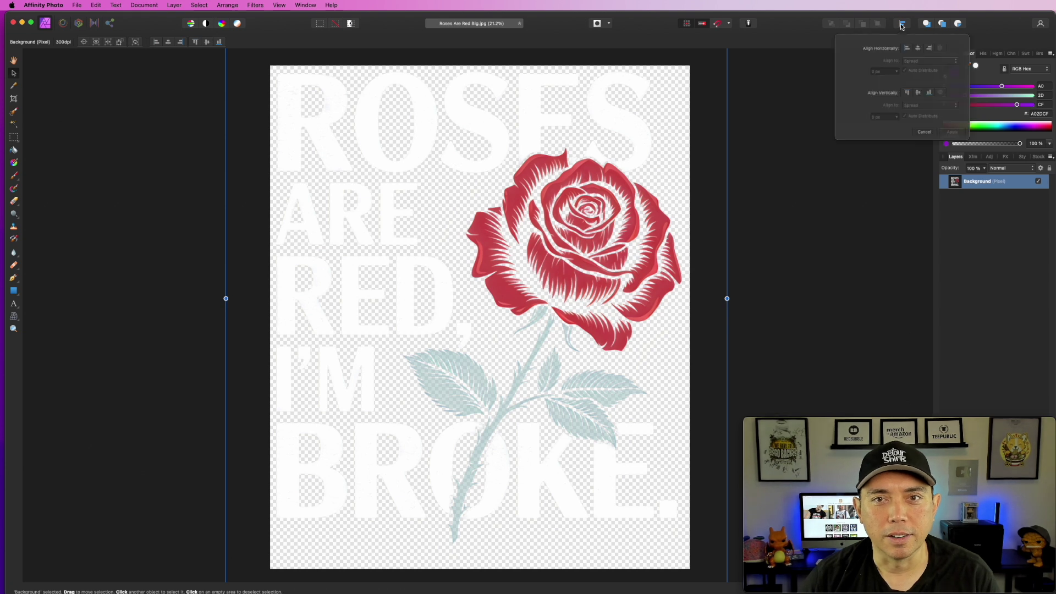
{"action": "left_click", "coordinate": [918, 50]}
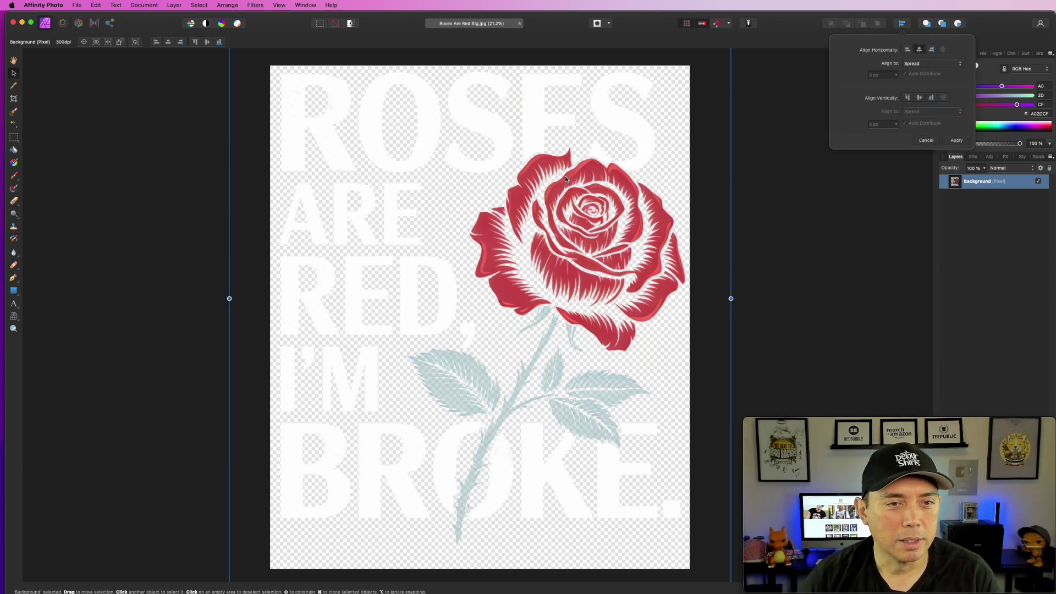
{"action": "left_click", "coordinate": [630, 132]}
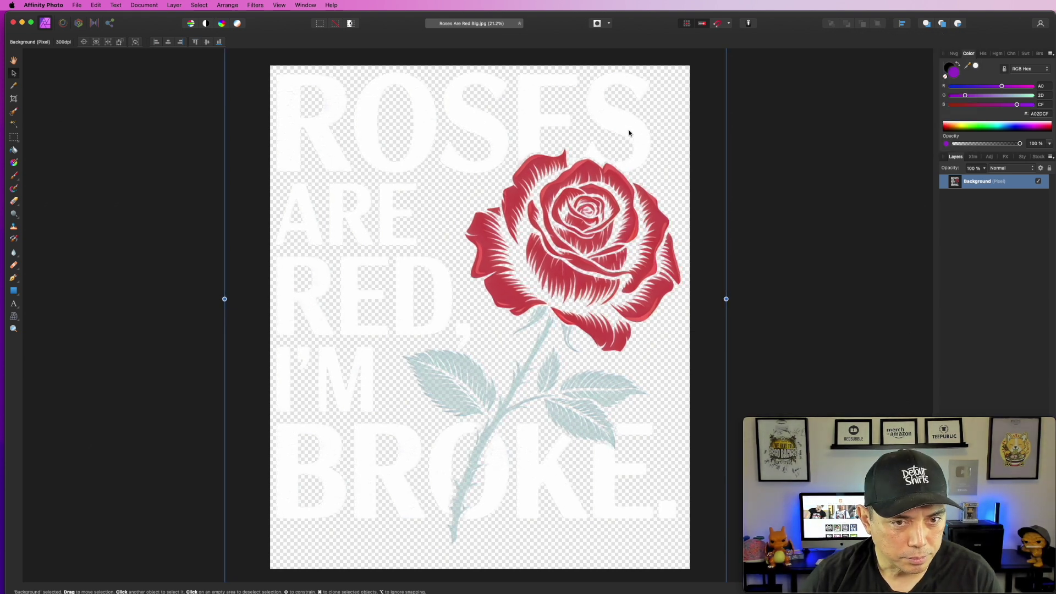
{"action": "left_click_drag", "start_coordinate": [631, 132], "coordinate": [630, 131]}
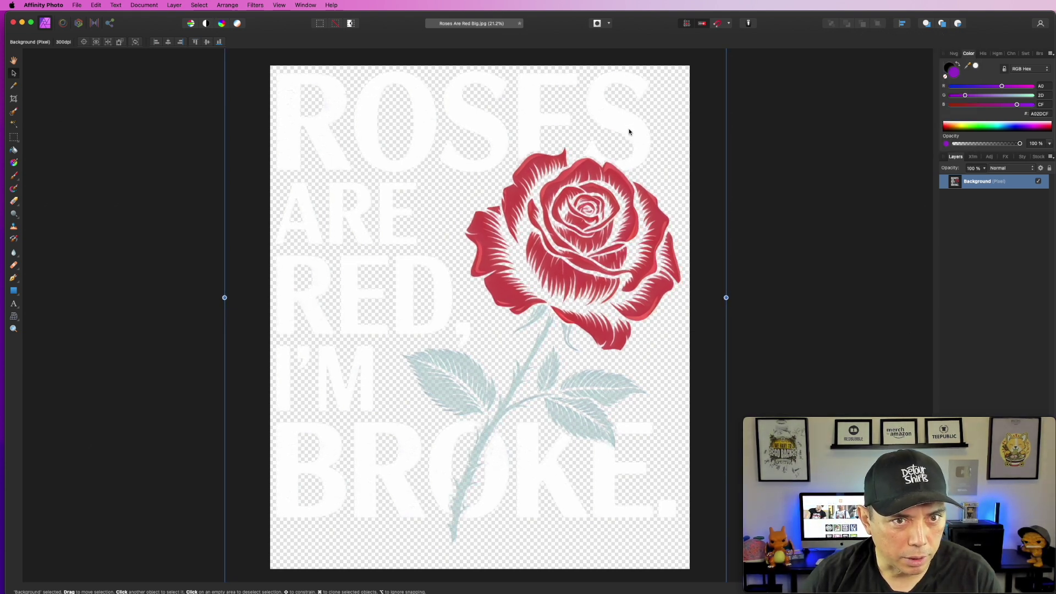
{"action": "left_click", "coordinate": [804, 143]}
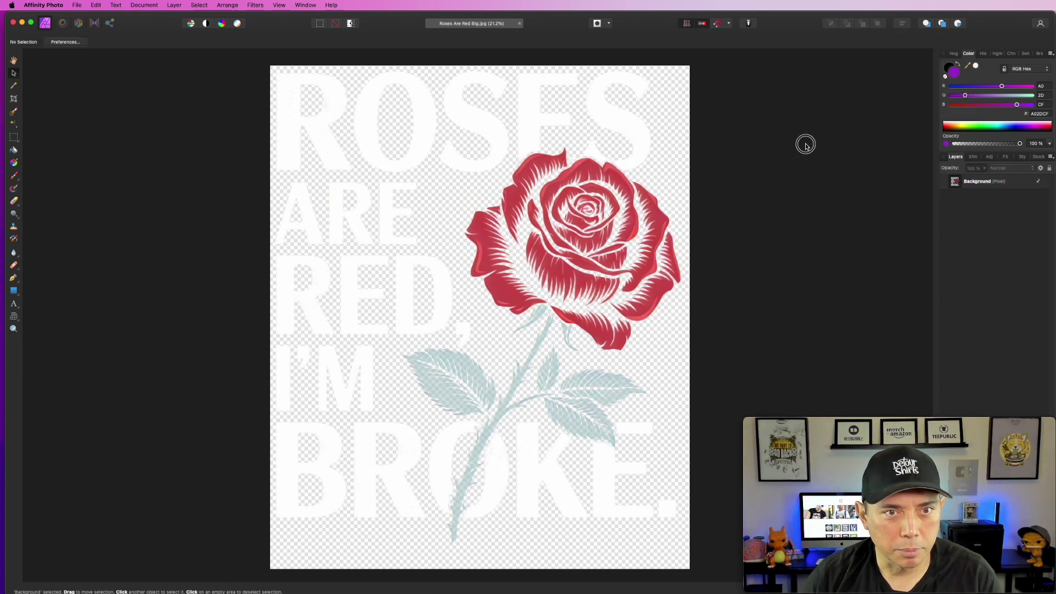
Step: Export the whole document as a 4500 × 5400 px PNG using the PNG preset
{"action": "left_click", "coordinate": [75, 6]}
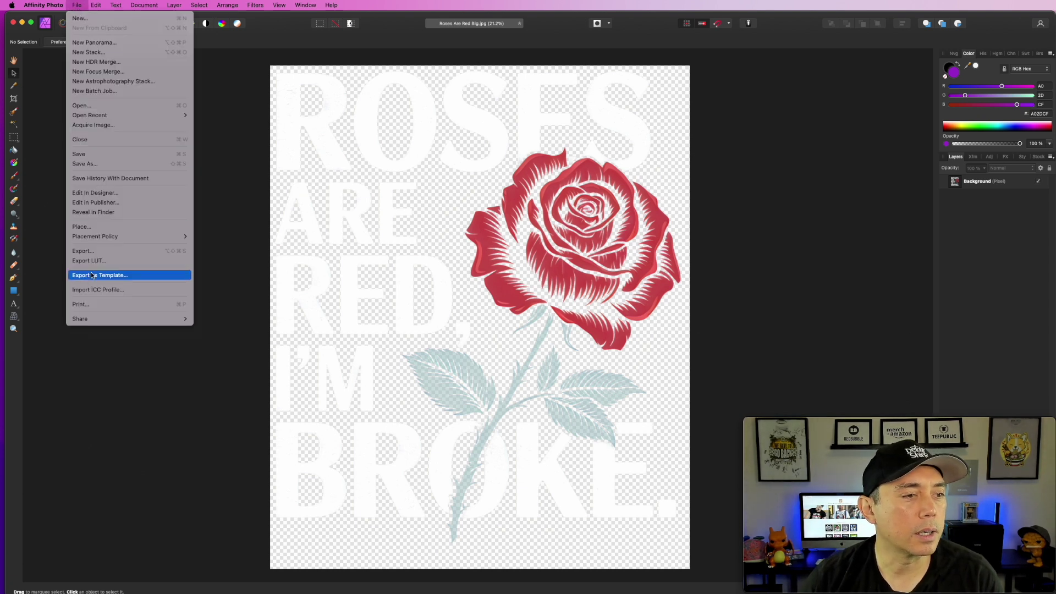
{"action": "left_click", "coordinate": [614, 224]}
{"action": "key", "text": "super+alt+shift+s"}
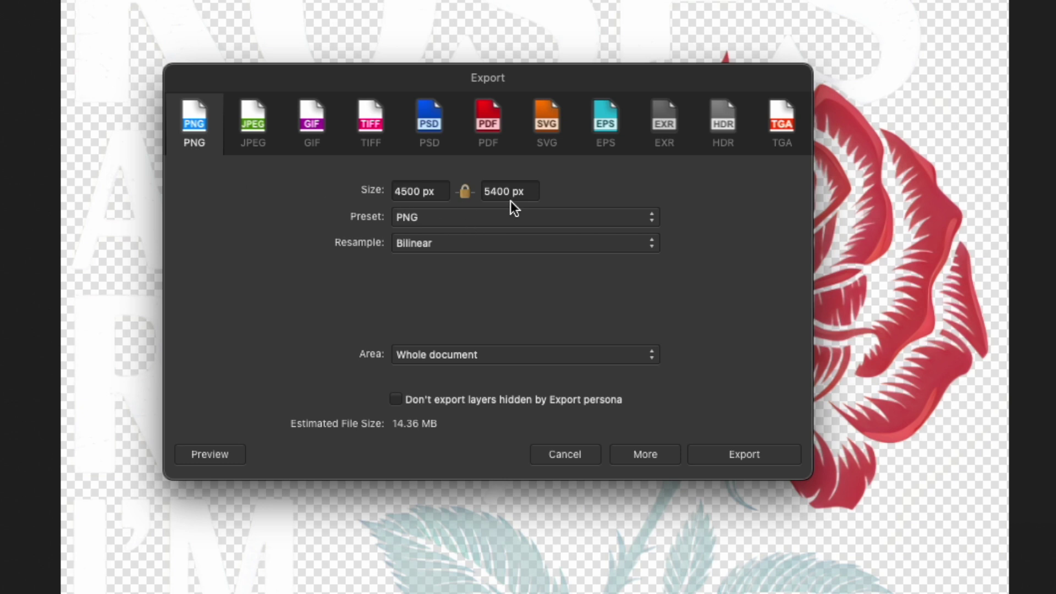
{"action": "left_click", "coordinate": [633, 218]}
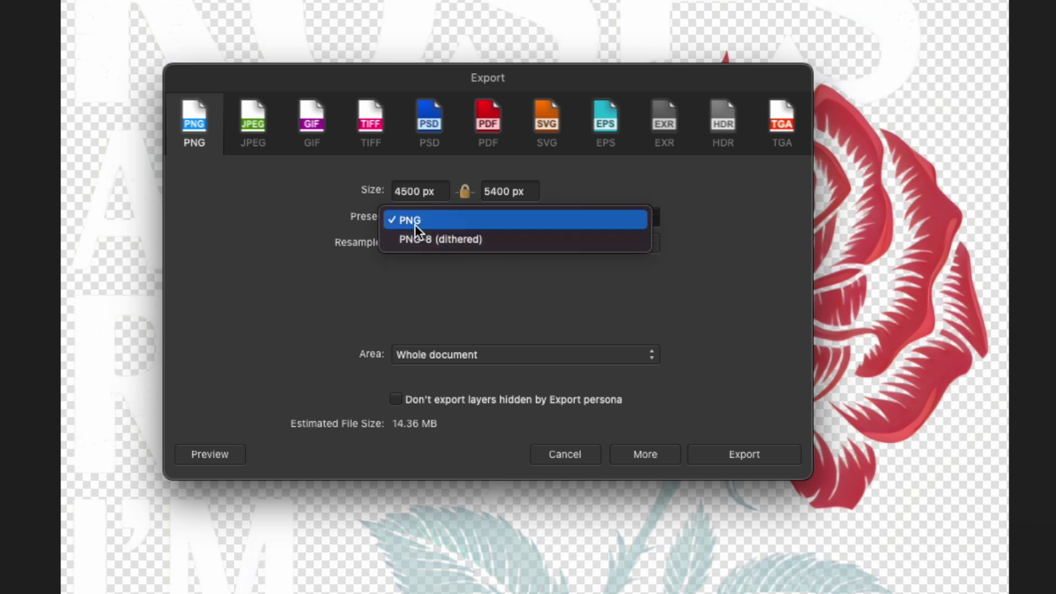
{"action": "left_click", "coordinate": [432, 227]}
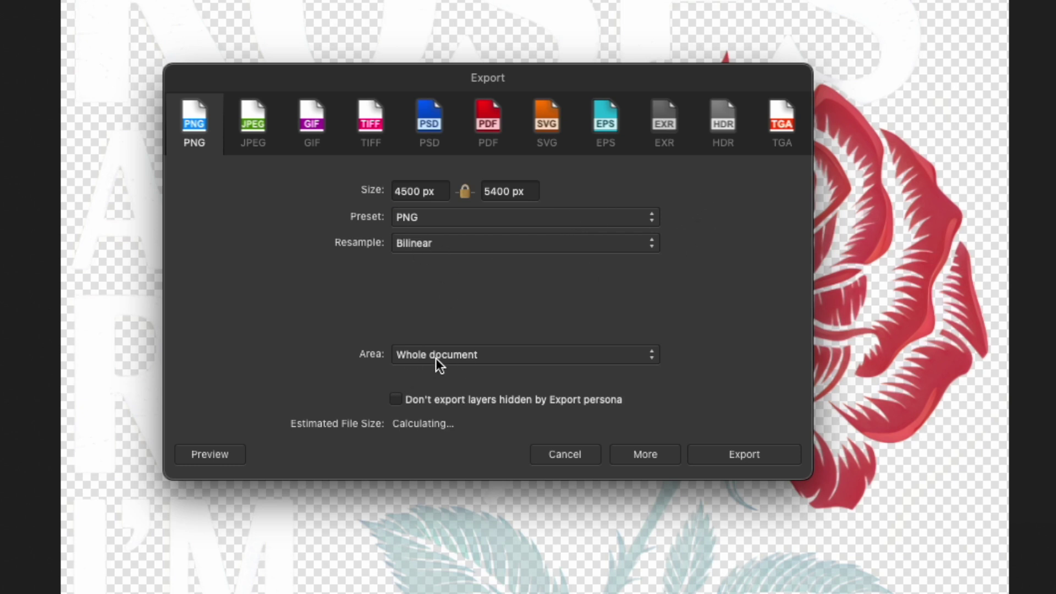
{"action": "left_click", "coordinate": [733, 456]}
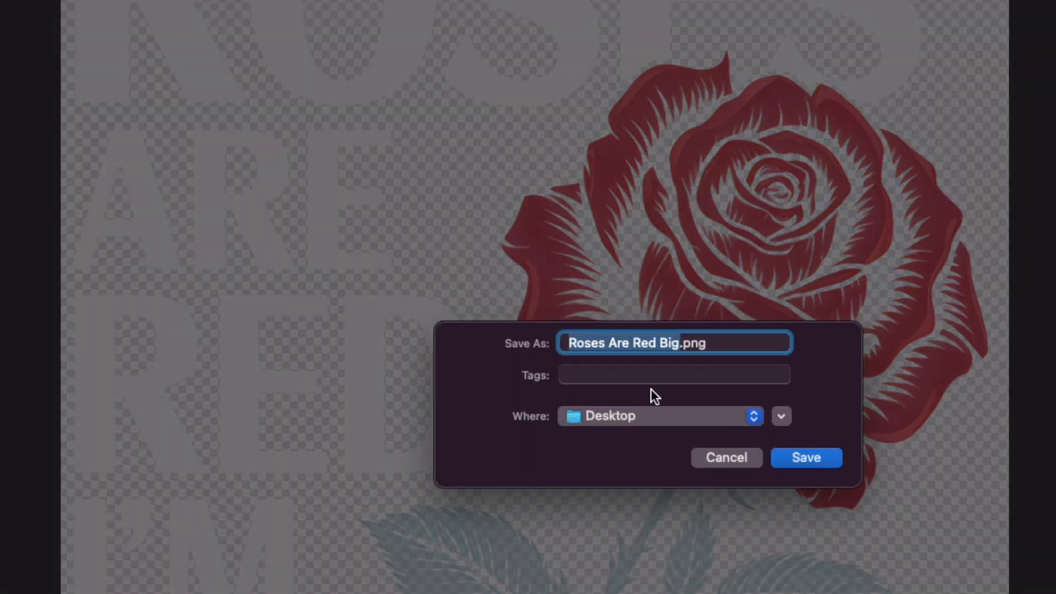
Step: Remove "Big" from the PNG's file name and save it to the Desktop
{"action": "double_click", "coordinate": [675, 342]}
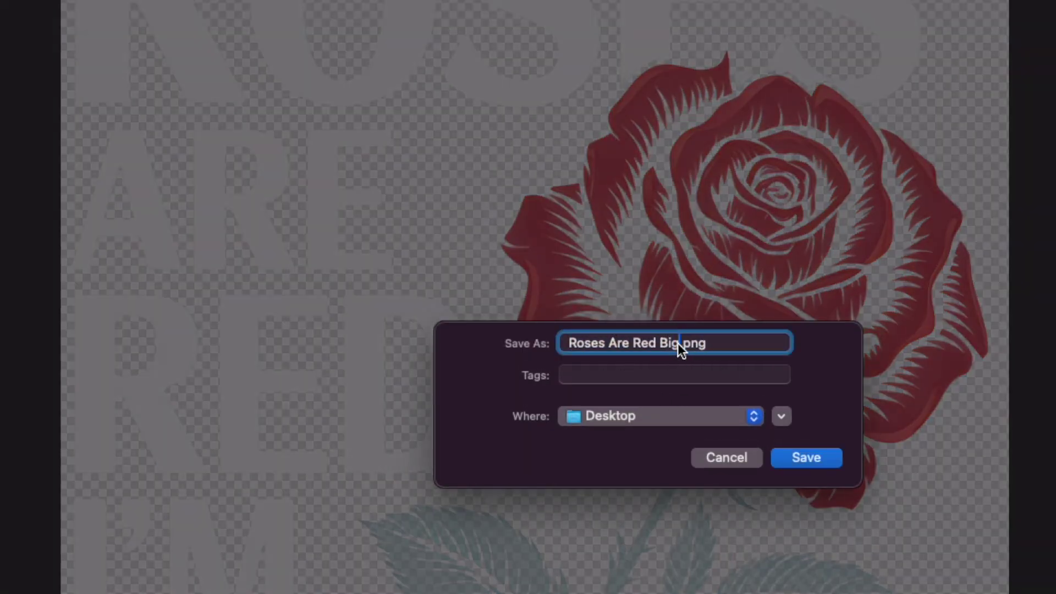
{"action": "key", "text": "BackSpace"}
{"action": "key", "text": "BackSpace"}
{"action": "key", "text": "BackSpace"}
{"action": "key", "text": "BackSpace"}
{"action": "left_click", "coordinate": [821, 460]}
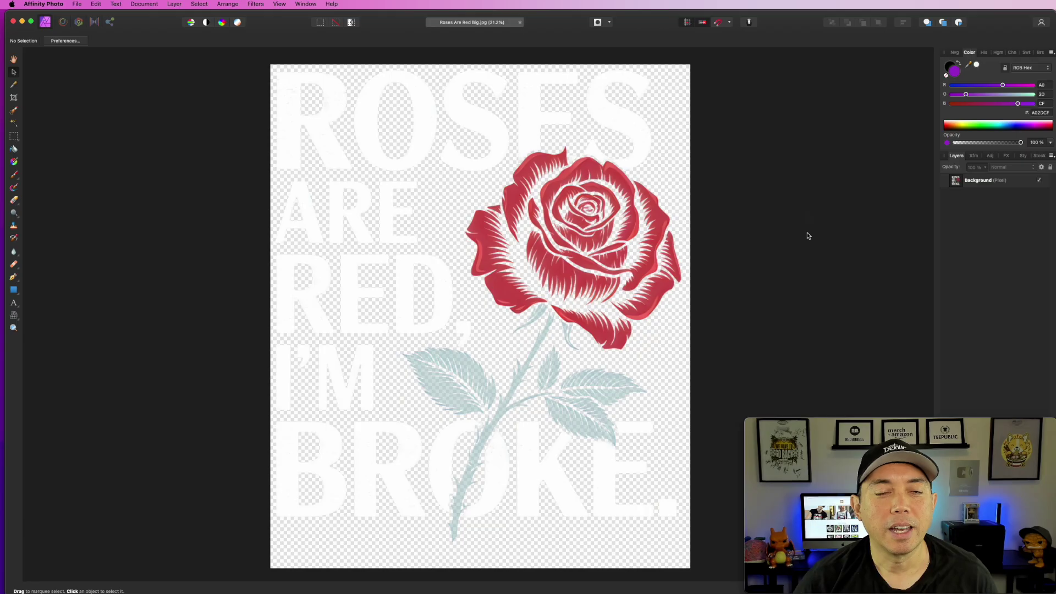
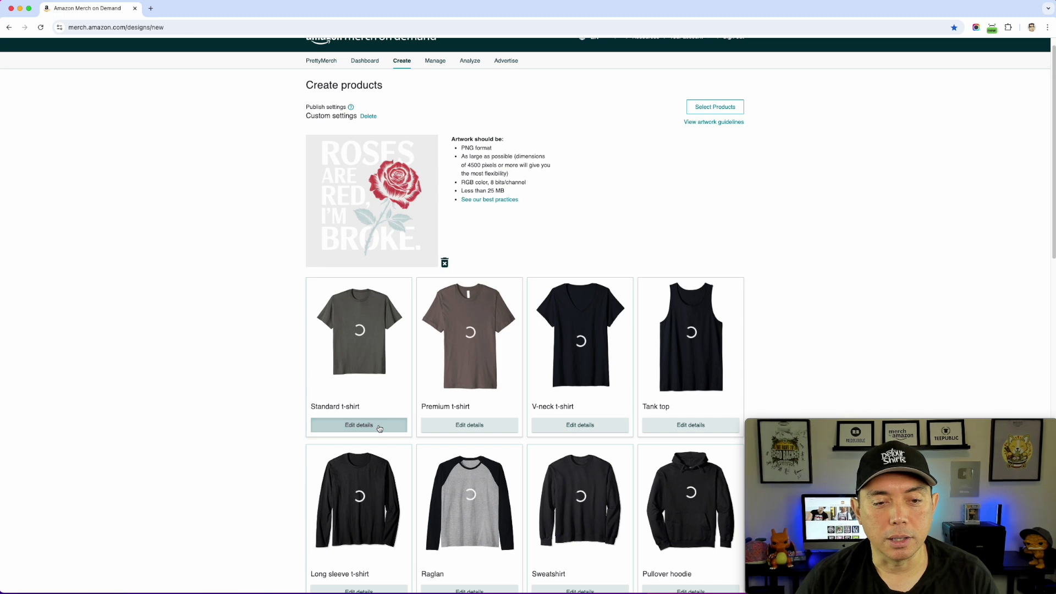
Step: Scale the design on the standard t-shirt to 84% and move it to the upper centre of the print area
{"action": "scroll", "coordinate": [476, 423], "scroll_direction": "down", "scroll_amount": 2}
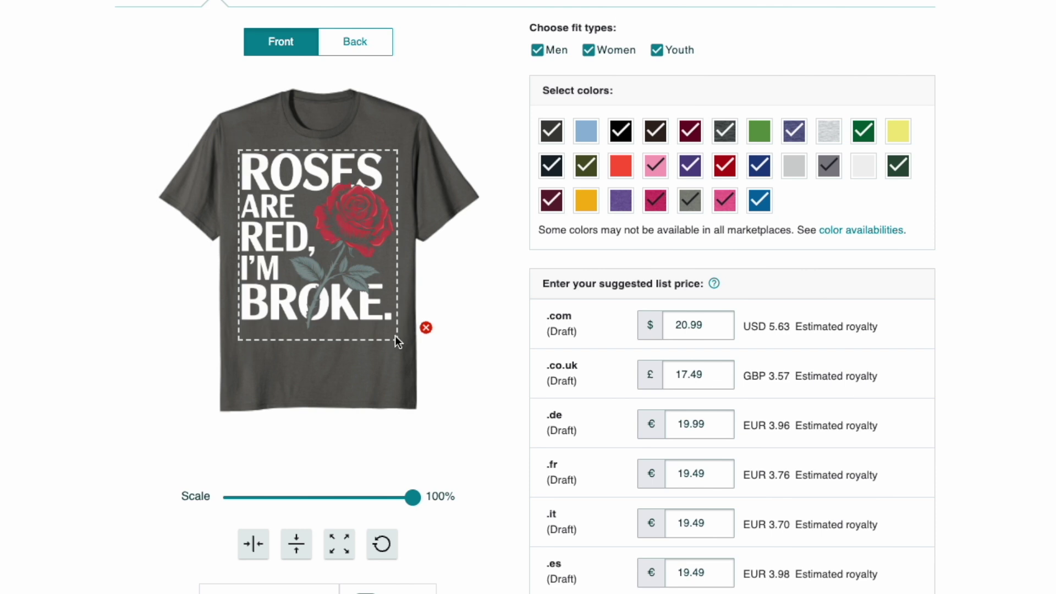
{"action": "left_click_drag", "start_coordinate": [413, 498], "coordinate": [382, 498]}
{"action": "left_click_drag", "start_coordinate": [303, 214], "coordinate": [319, 220]}
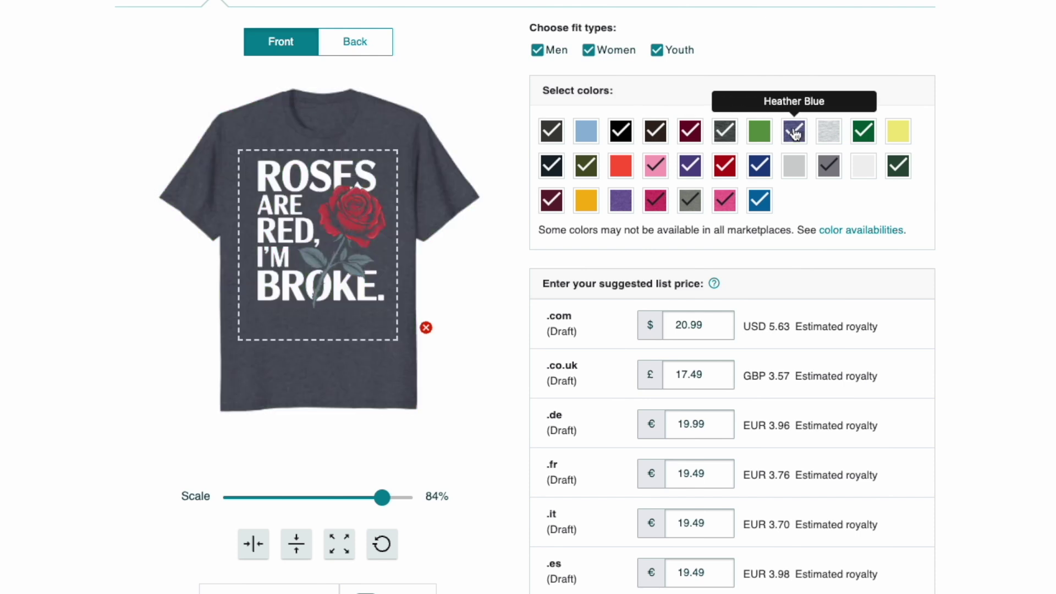
Step: Deselect the standard t-shirt's green, red, purplish grey, three pink, Olive Heather and Sapphire Blue colours
{"action": "left_click", "coordinate": [859, 133]}
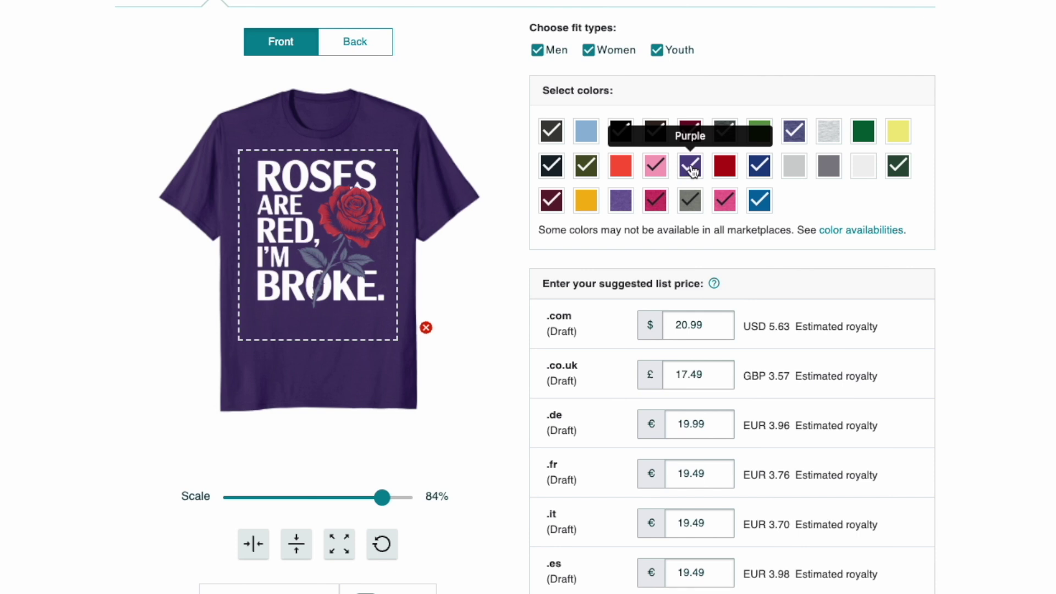
{"action": "left_click", "coordinate": [657, 167]}
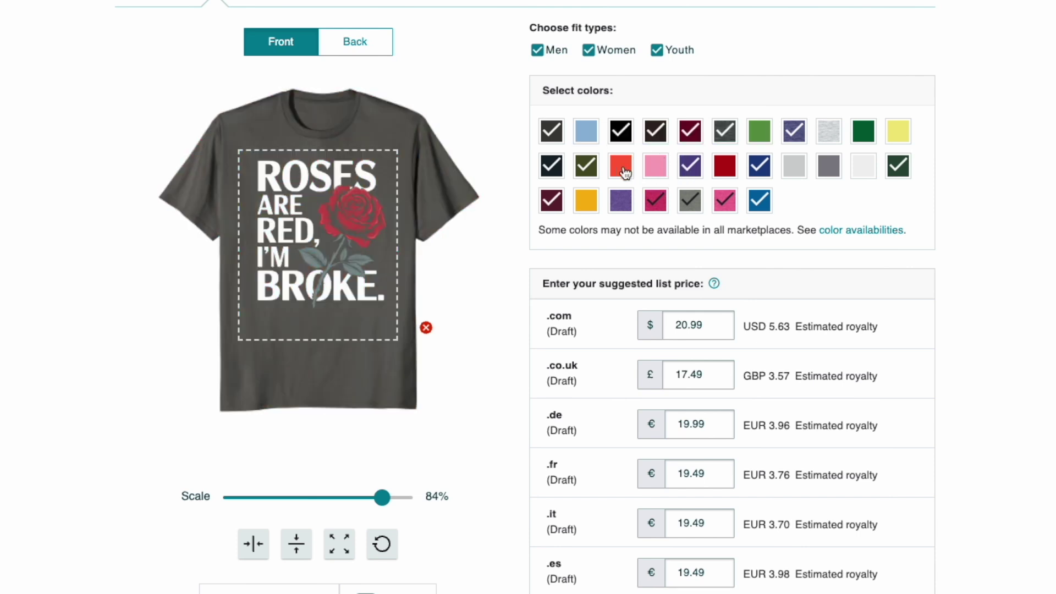
{"action": "left_click", "coordinate": [655, 202]}
{"action": "left_click", "coordinate": [690, 201]}
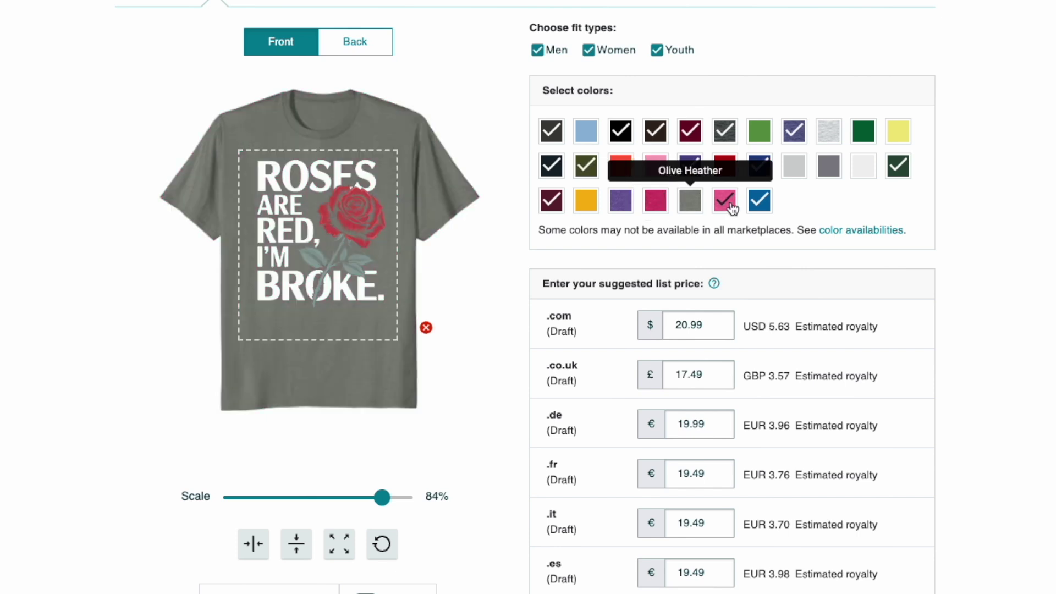
{"action": "left_click", "coordinate": [727, 204]}
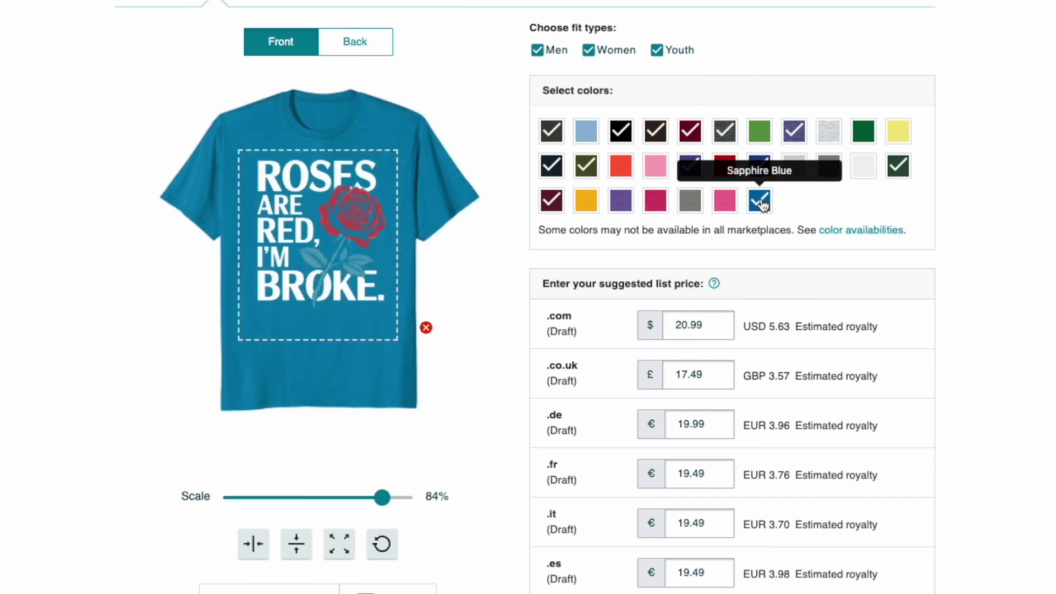
{"action": "left_click", "coordinate": [760, 202]}
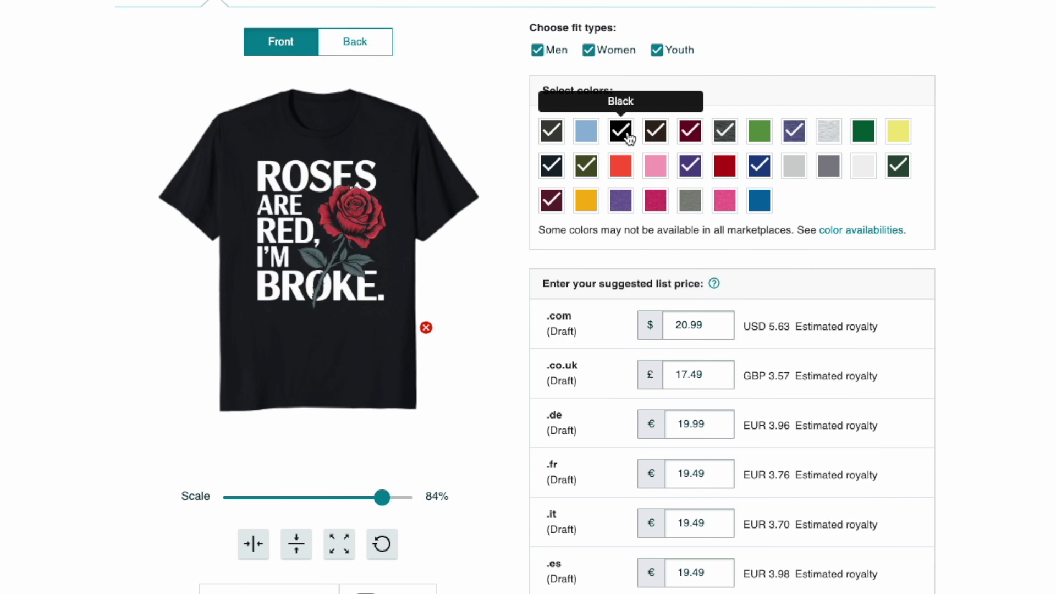
Step: Open the iPhone case's details and set its background colour to black (000000)
{"action": "scroll", "coordinate": [985, 315], "scroll_direction": "down", "scroll_amount": 10}
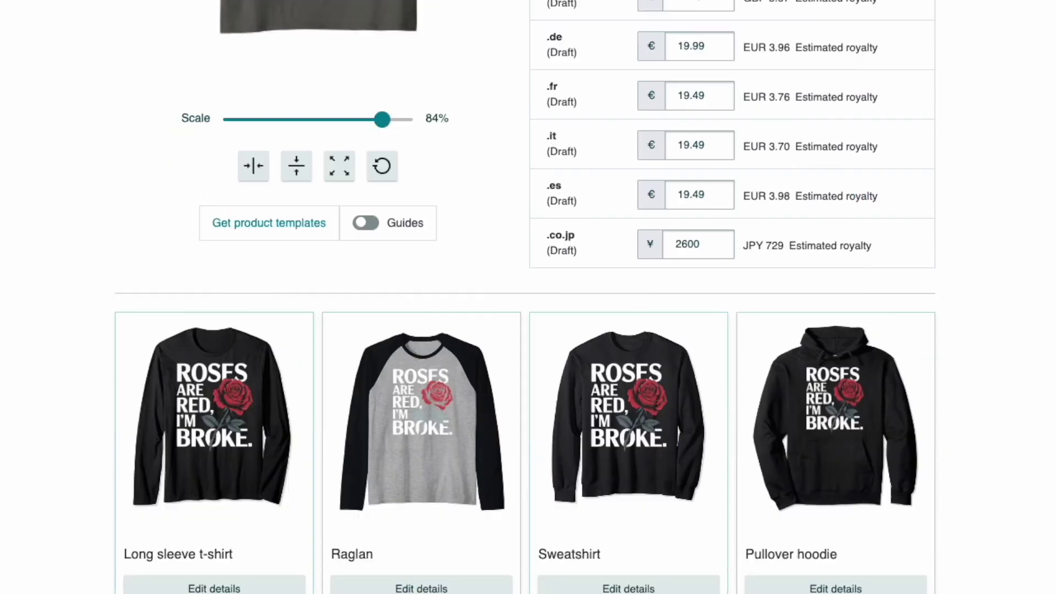
{"action": "scroll", "coordinate": [837, 364], "scroll_direction": "down", "scroll_amount": 2}
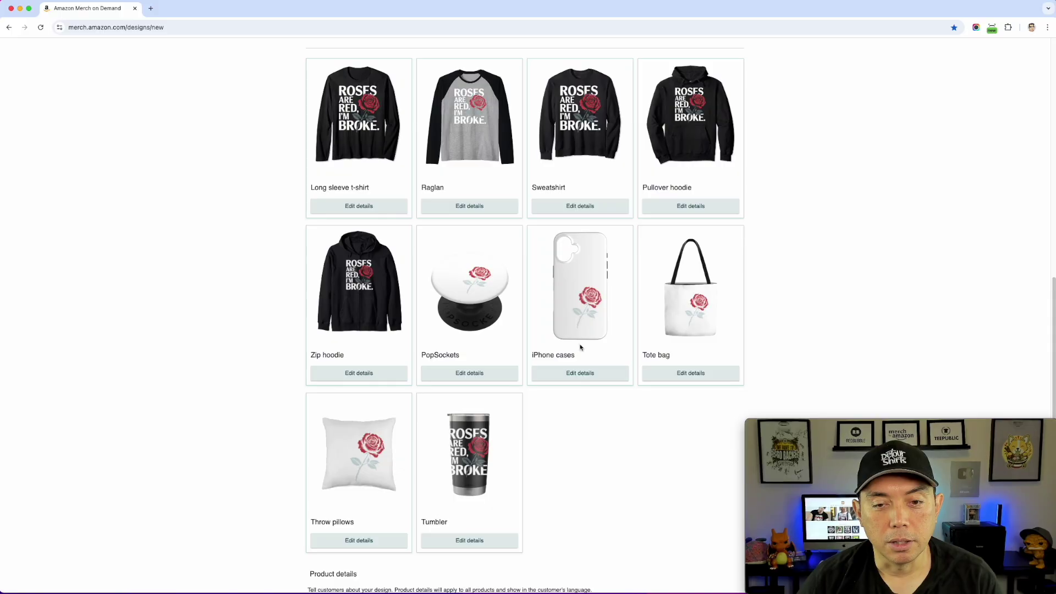
{"action": "left_click", "coordinate": [581, 375]}
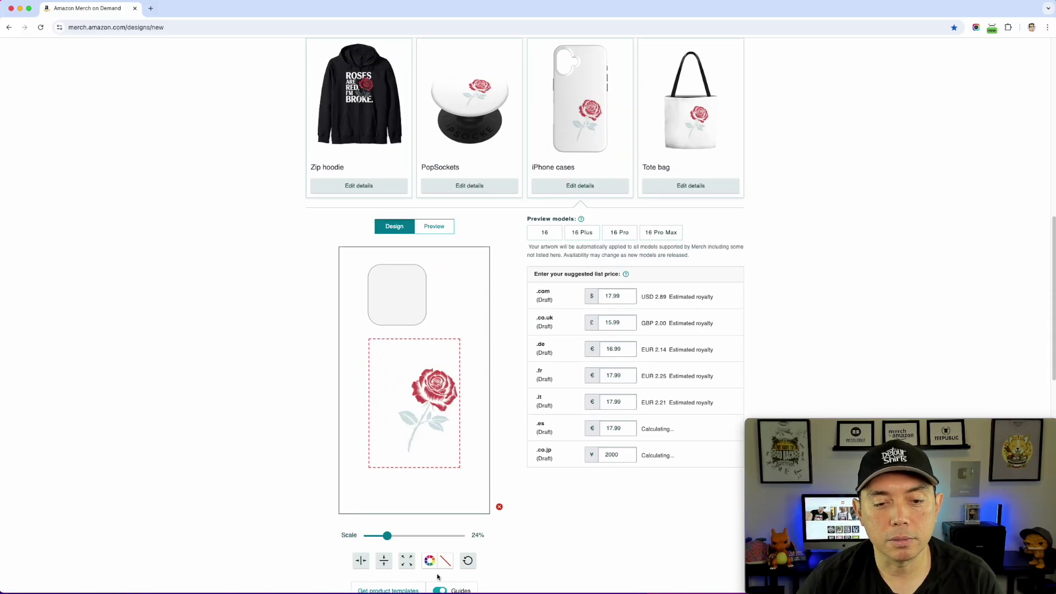
{"action": "left_click", "coordinate": [430, 562]}
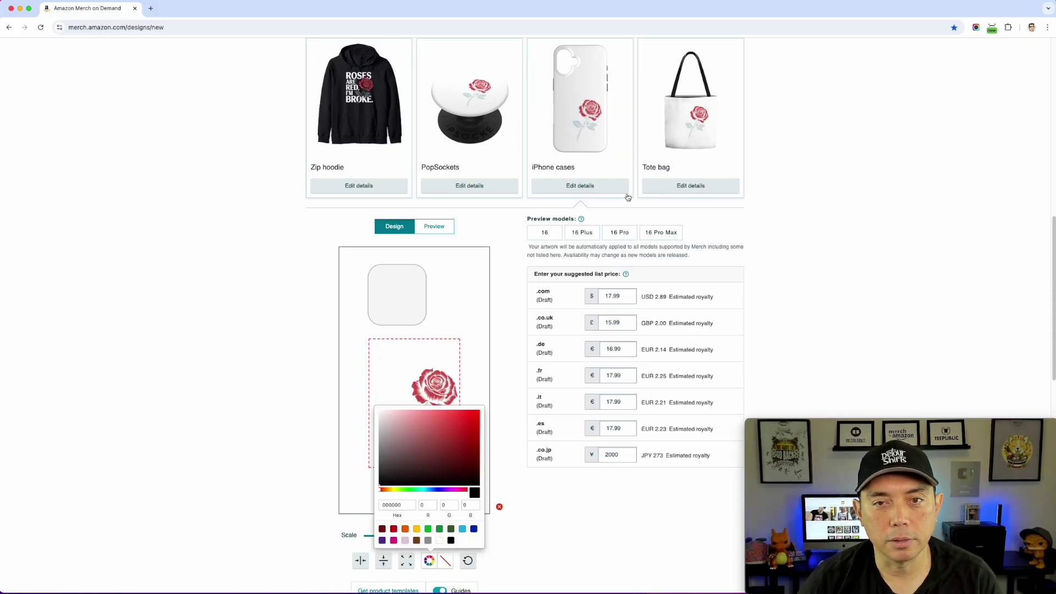
{"action": "left_click", "coordinate": [451, 540]}
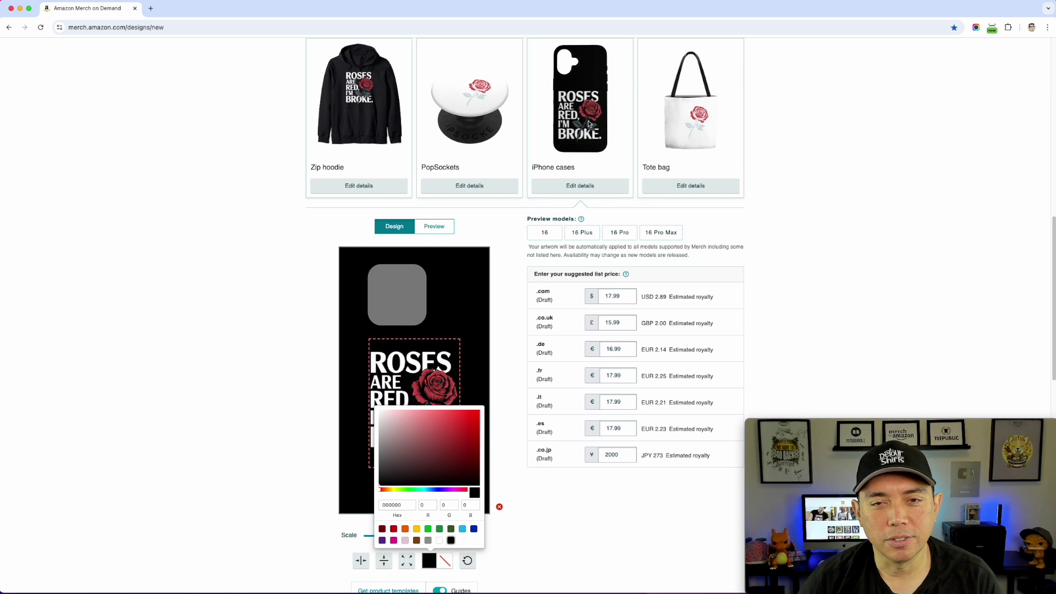
{"action": "left_click", "coordinate": [594, 109]}
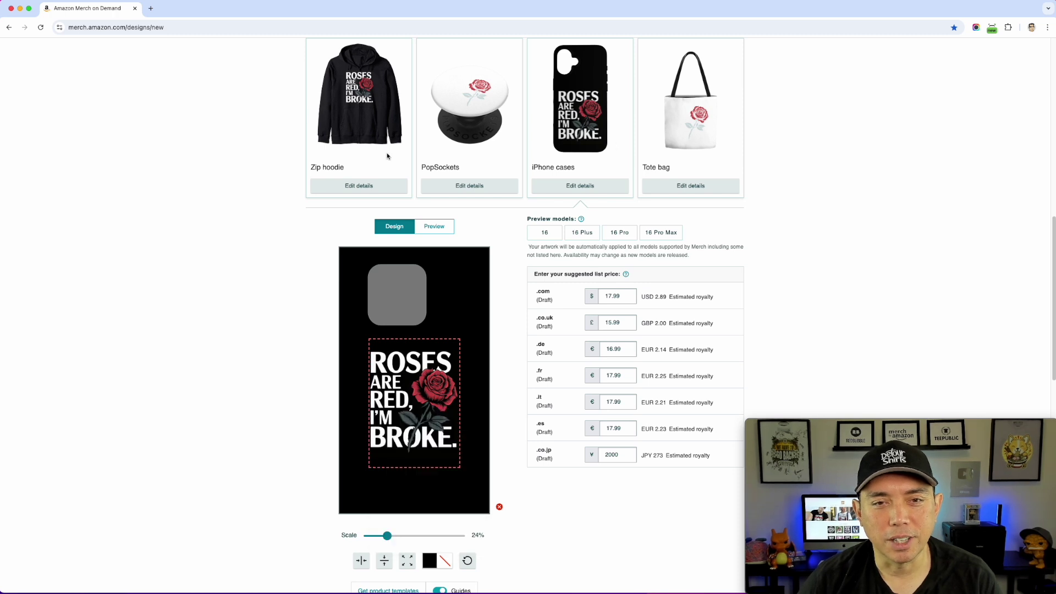
{"action": "scroll", "coordinate": [594, 342], "scroll_direction": "down", "scroll_amount": 4}
{"action": "scroll", "coordinate": [581, 391], "scroll_direction": "up", "scroll_amount": 8}
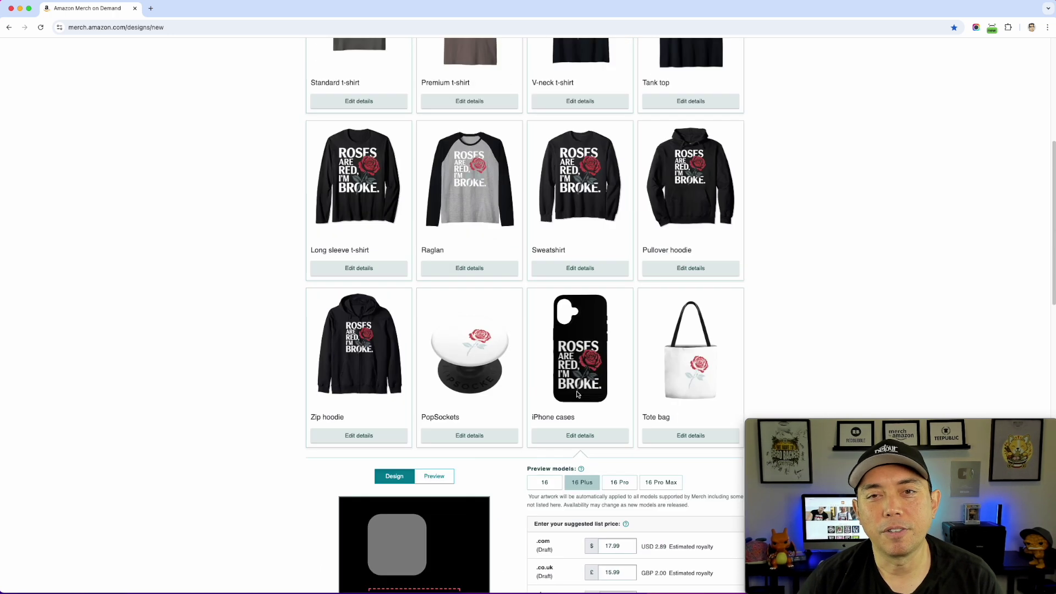
{"action": "scroll", "coordinate": [577, 394], "scroll_direction": "up", "scroll_amount": 6}
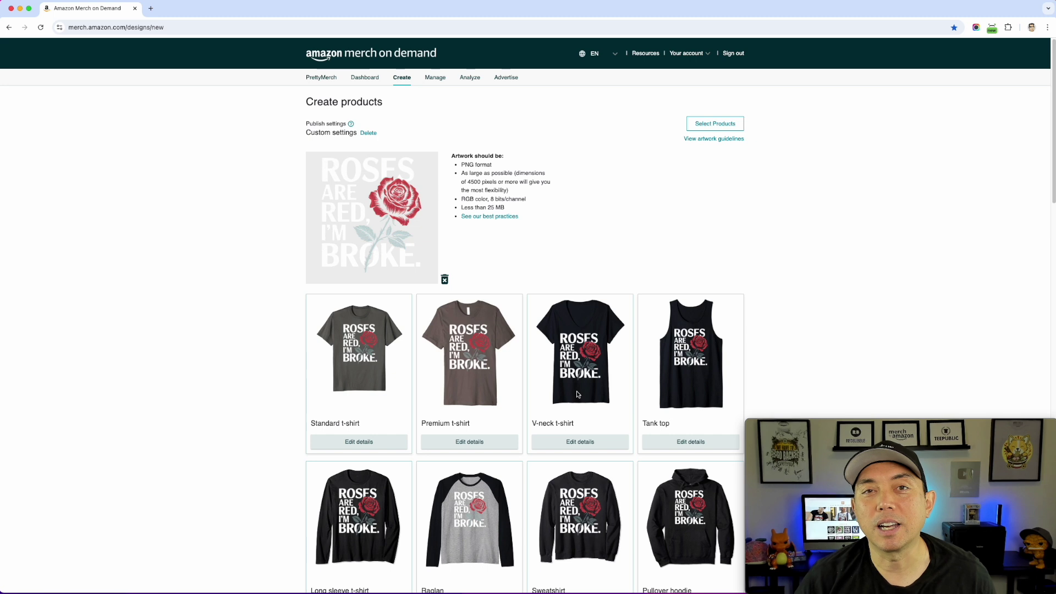